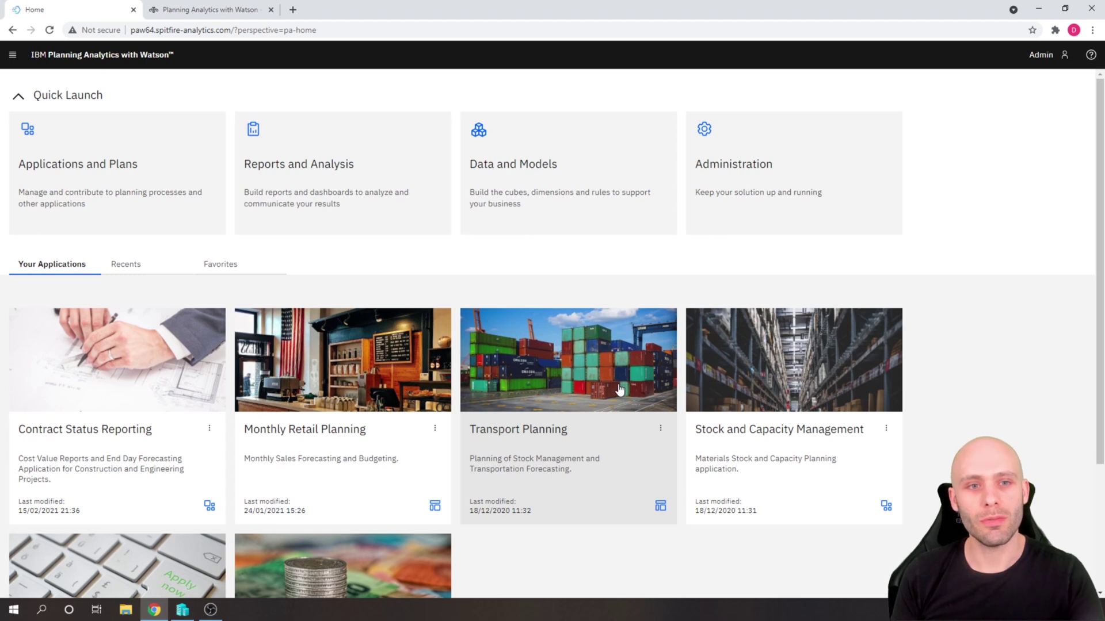
# - Open a new, empty modeling book from the Data and Models card
pyautogui.click(494, 183)
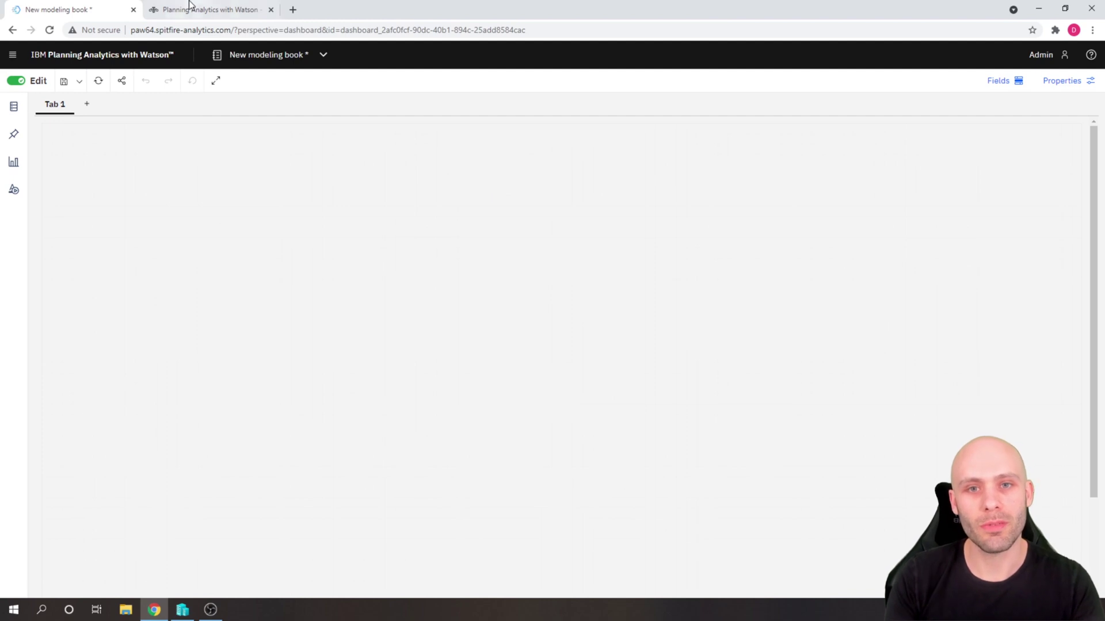
# - Return to the Home page via the book switcher, keeping the modeling book open
pyautogui.click(291, 54)
pyautogui.click(117, 55)
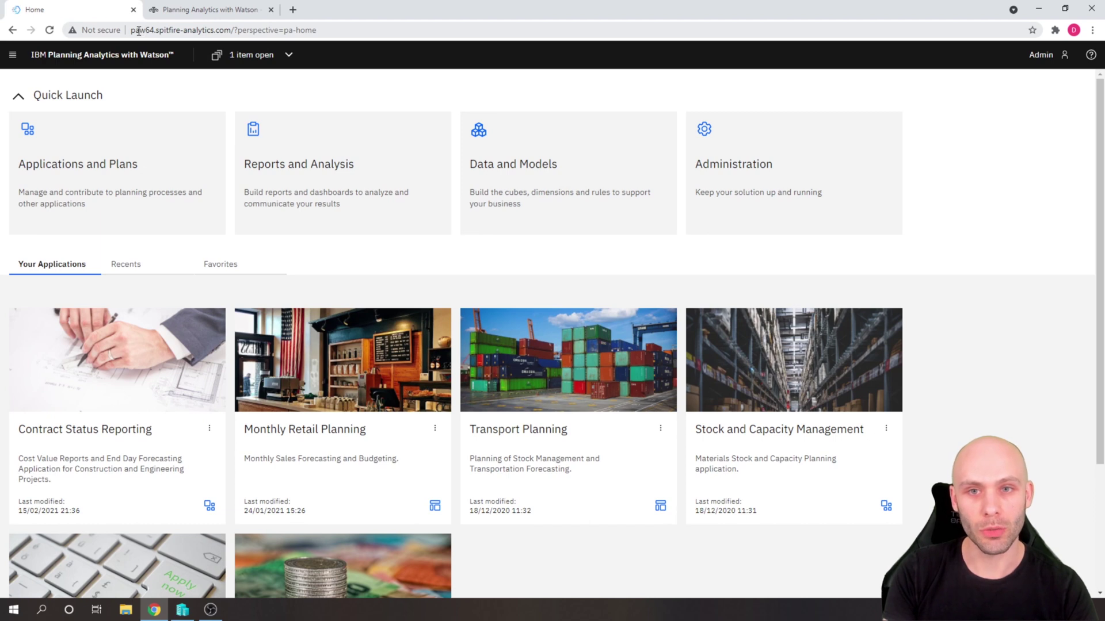
pyautogui.moveTo(140, 31); pyautogui.dragTo(324, 32)
# - Open the Administration page from its Home card
pyautogui.click(337, 31)
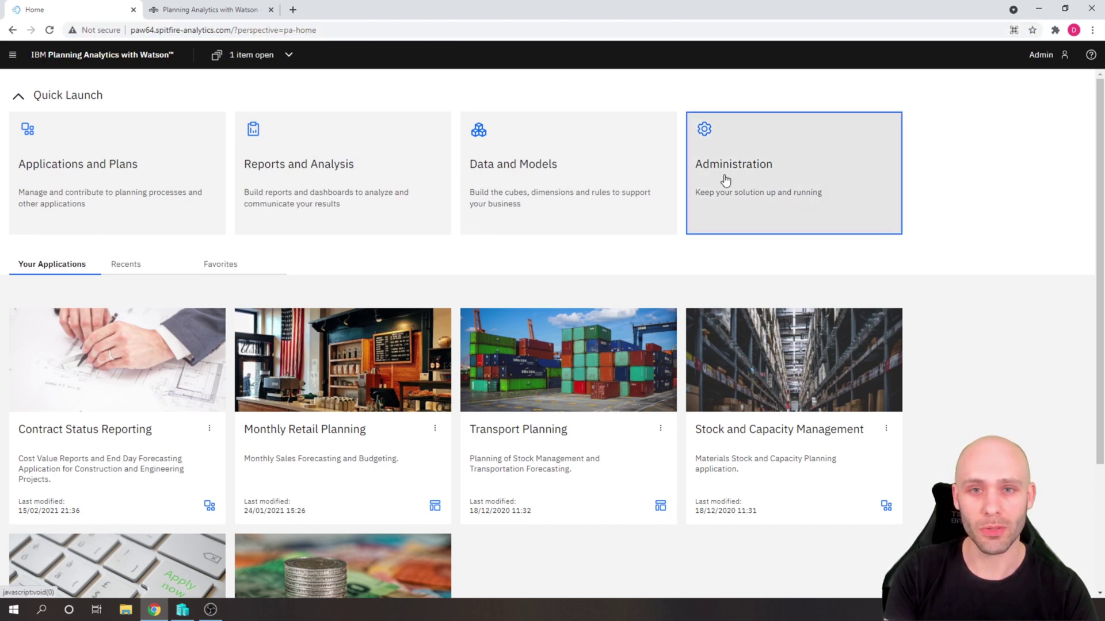
pyautogui.click(813, 188)
pyautogui.click(142, 32)
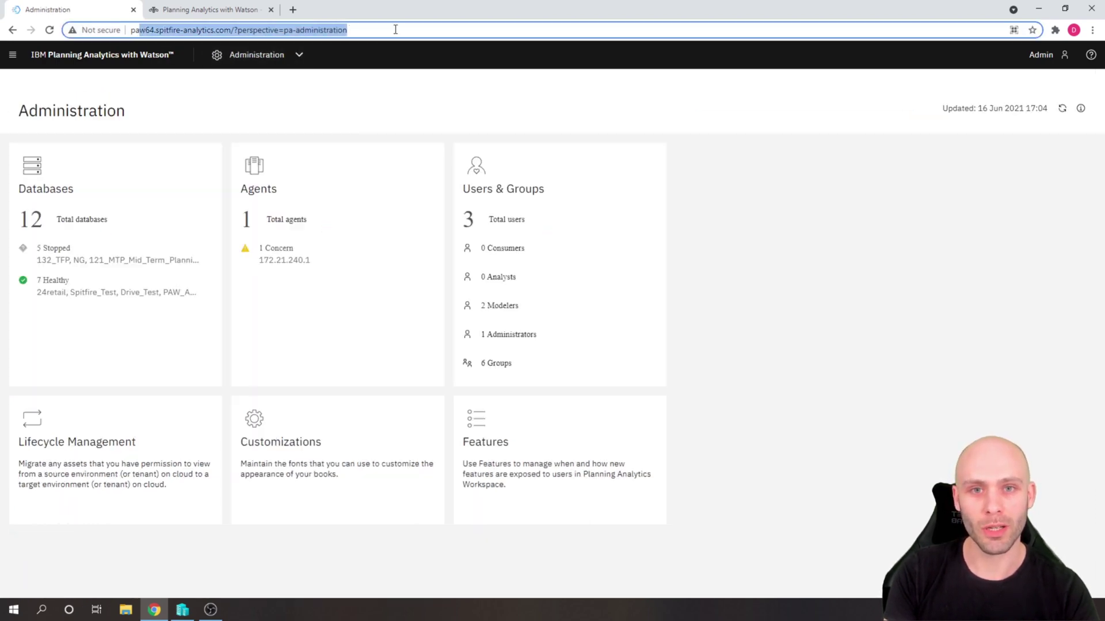
pyautogui.click(394, 30)
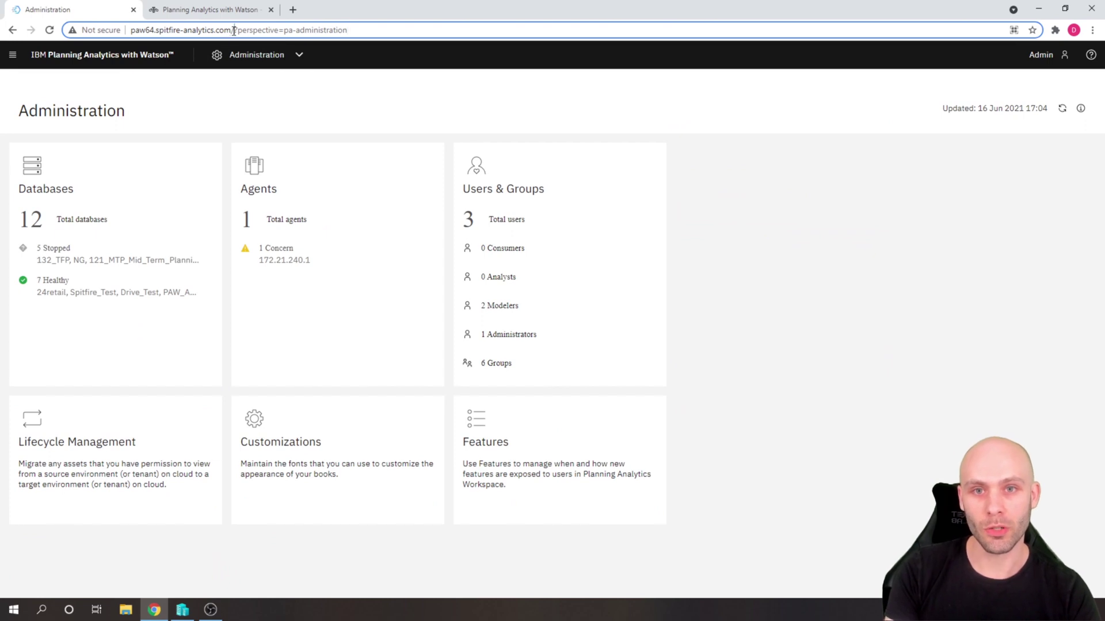
# - Replace 'pa-administration' after ?perspective= in the address with 'modeling'
pyautogui.moveTo(234, 30); pyautogui.dragTo(130, 31)
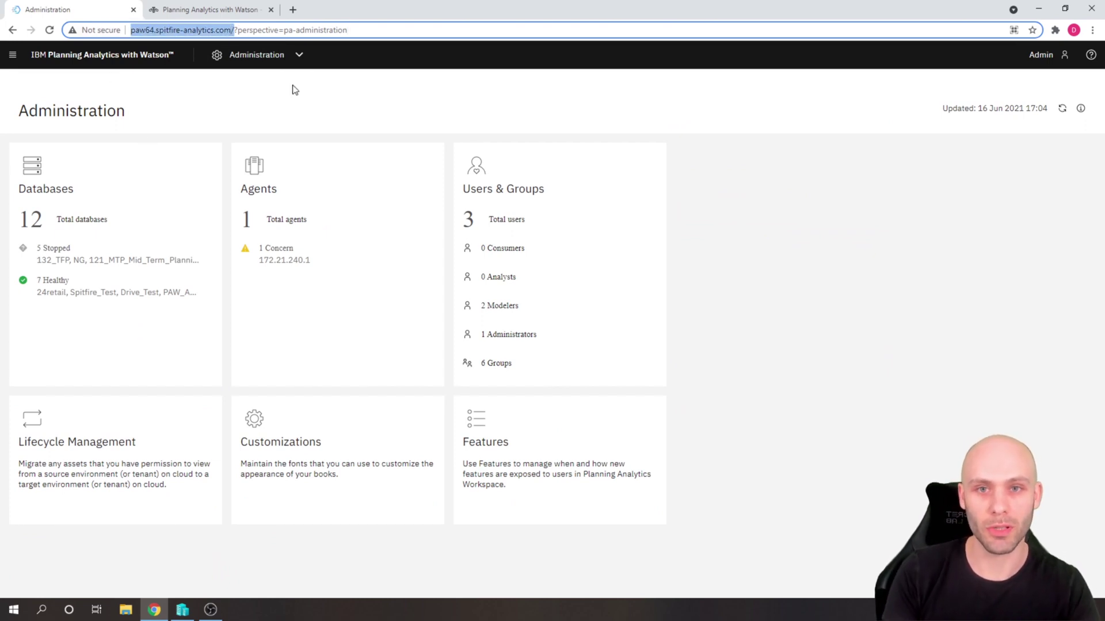
pyautogui.moveTo(233, 31); pyautogui.dragTo(287, 31)
pyautogui.moveTo(353, 30); pyautogui.dragTo(286, 33)
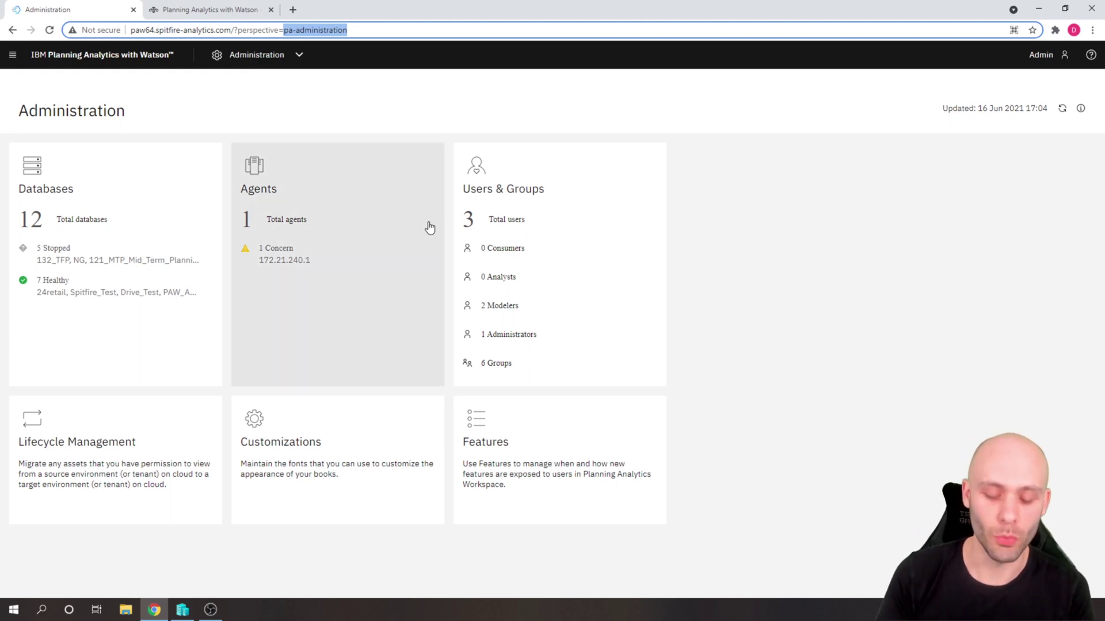
pyautogui.write('modeling')
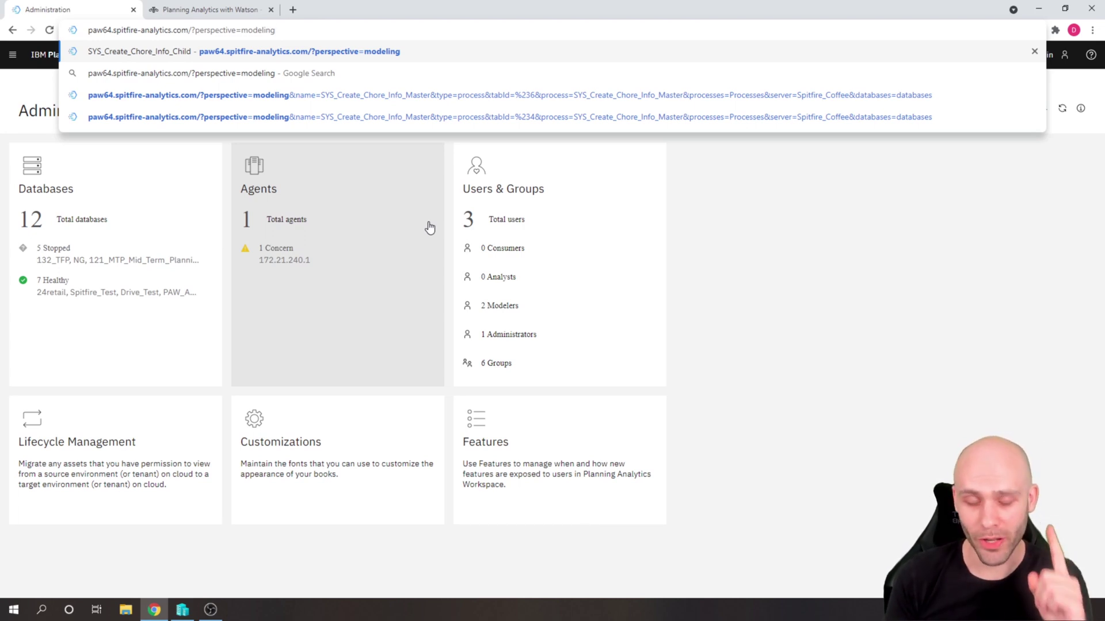
# - Load the modeling perspective address and confirm leaving the current page
pyautogui.press('Return')
pyautogui.click(607, 94)
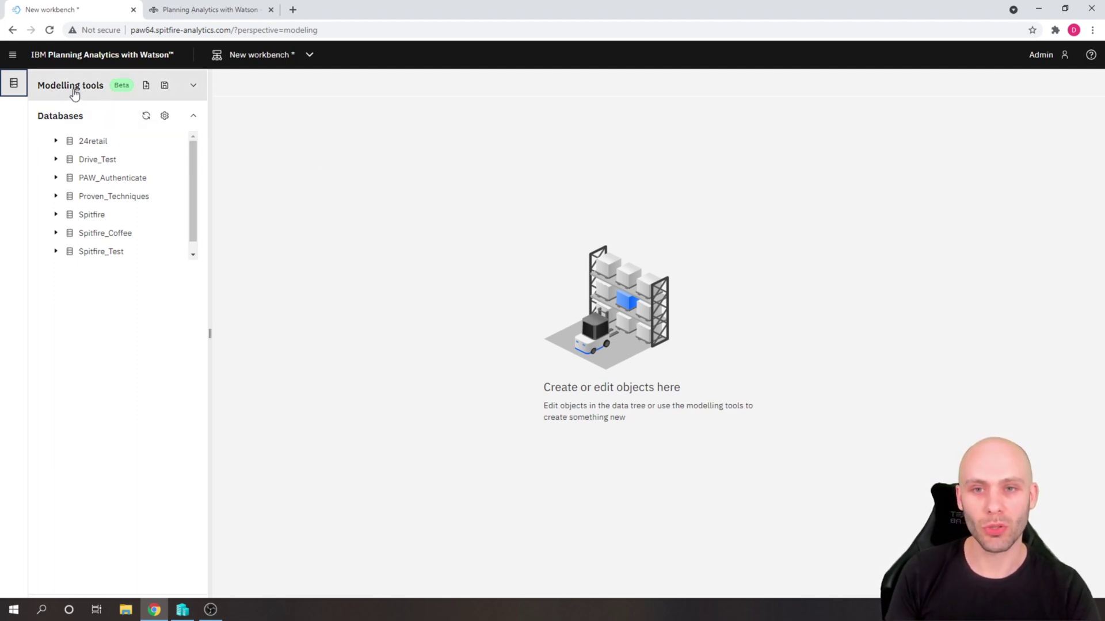
# - Expand Modelling tools, browse the Shared folder, then return to the Databases tree
pyautogui.click(182, 96)
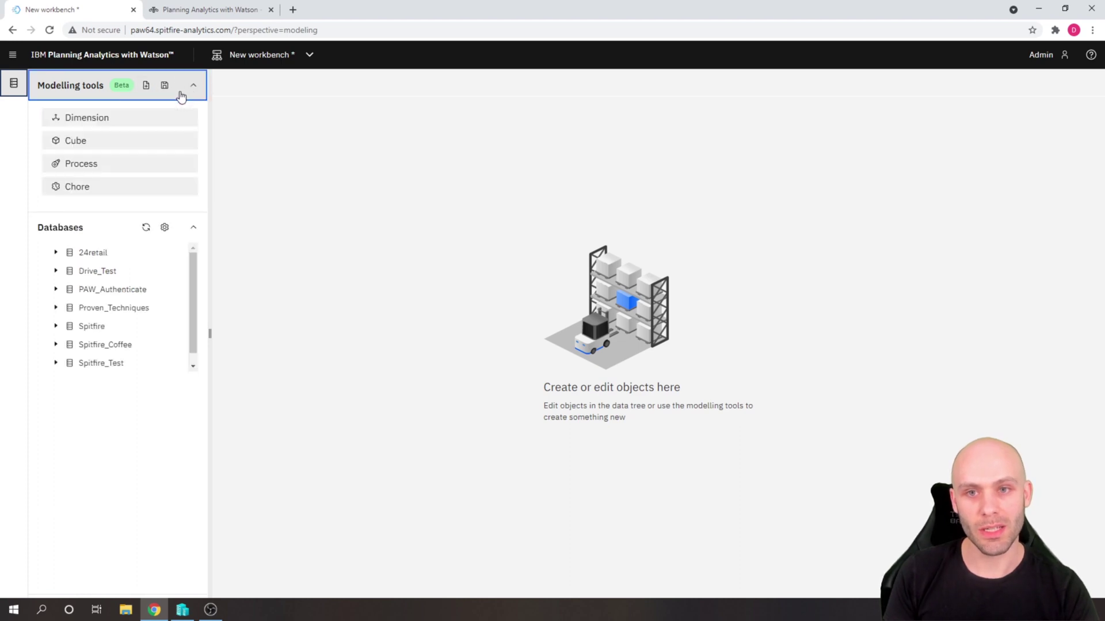
pyautogui.click(12, 58)
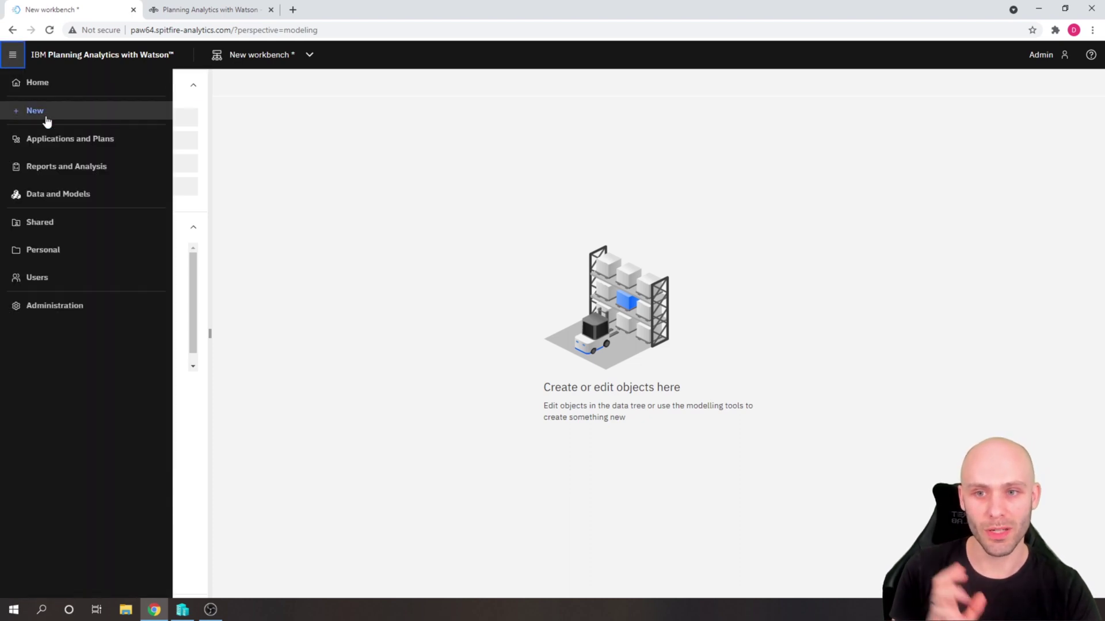
pyautogui.click(40, 228)
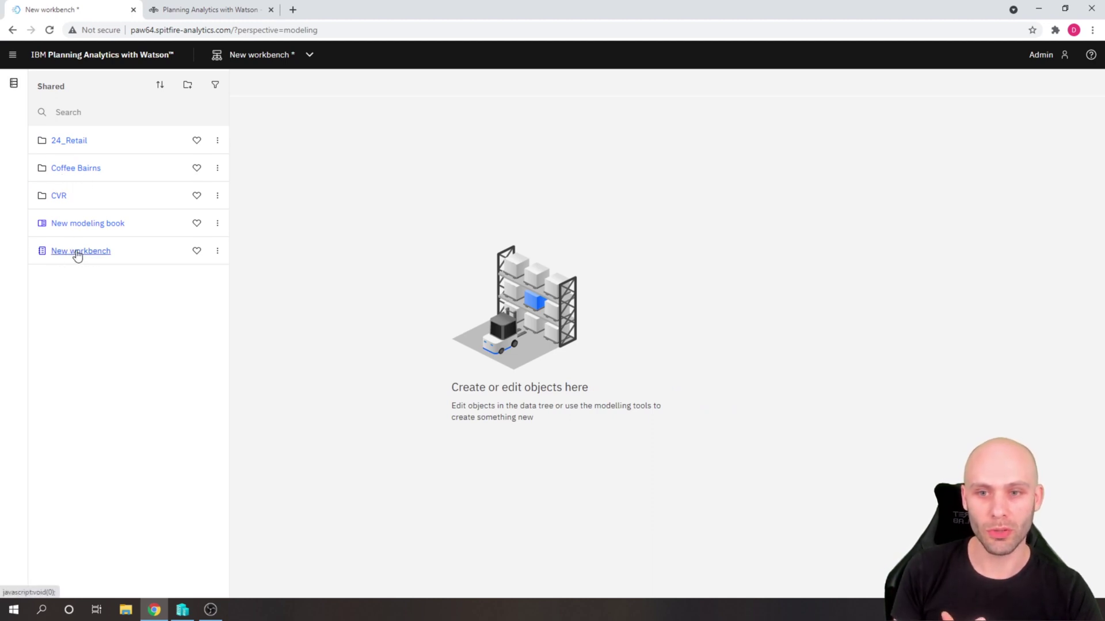
pyautogui.click(13, 55)
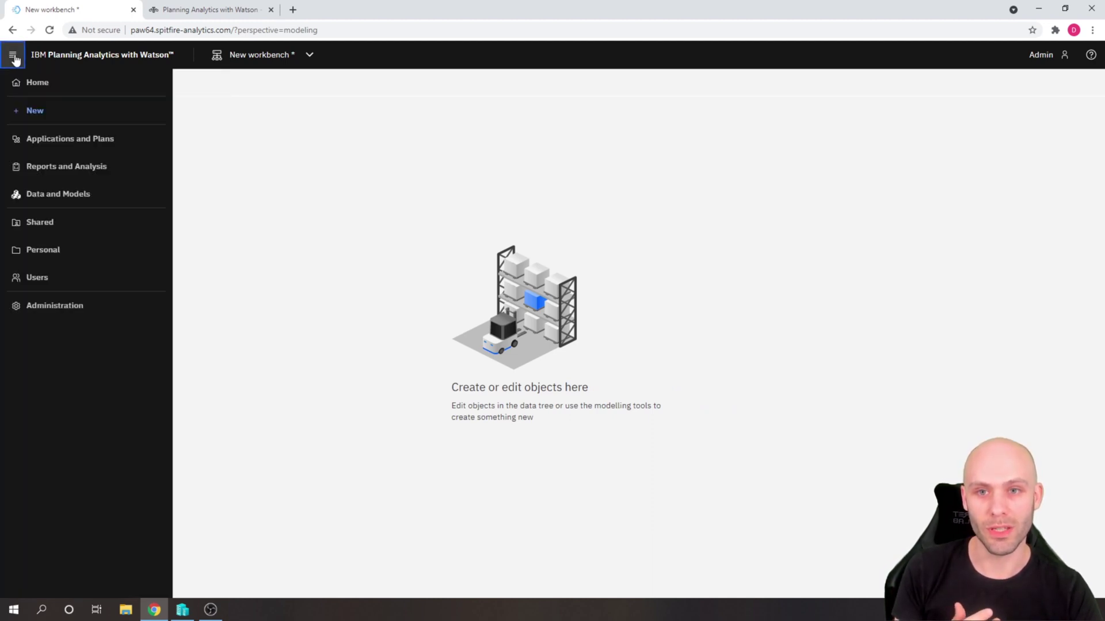
pyautogui.click(284, 172)
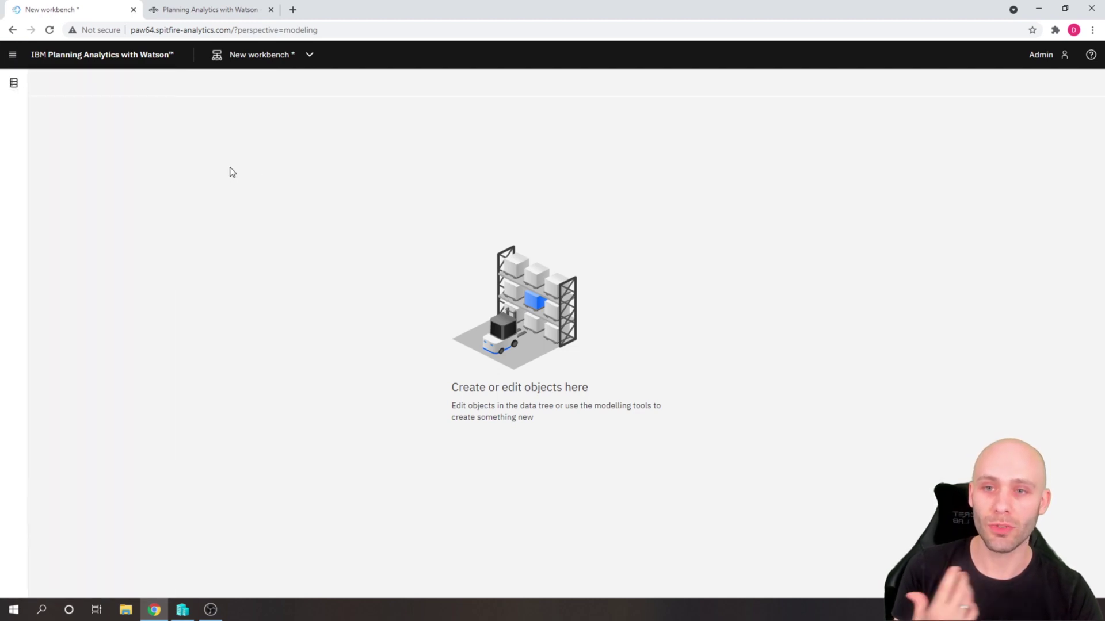
pyautogui.click(13, 83)
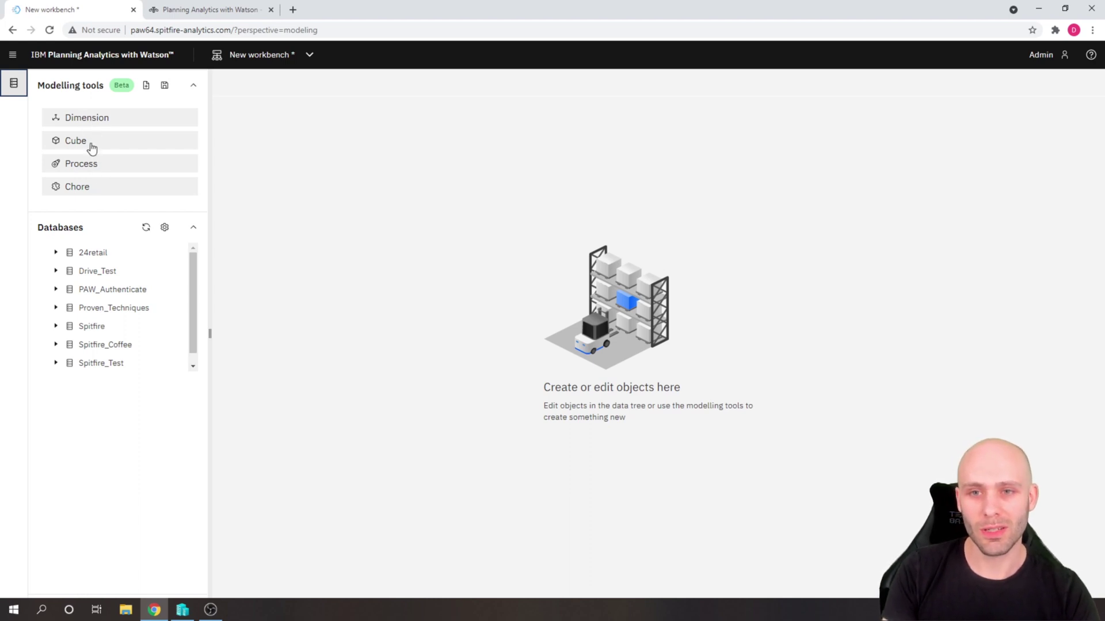
# - Cancel a new process, expand Spitfire_Coffee's Processes list, and right-click SYS_Create_Chore_Info_Master
pyautogui.click(85, 168)
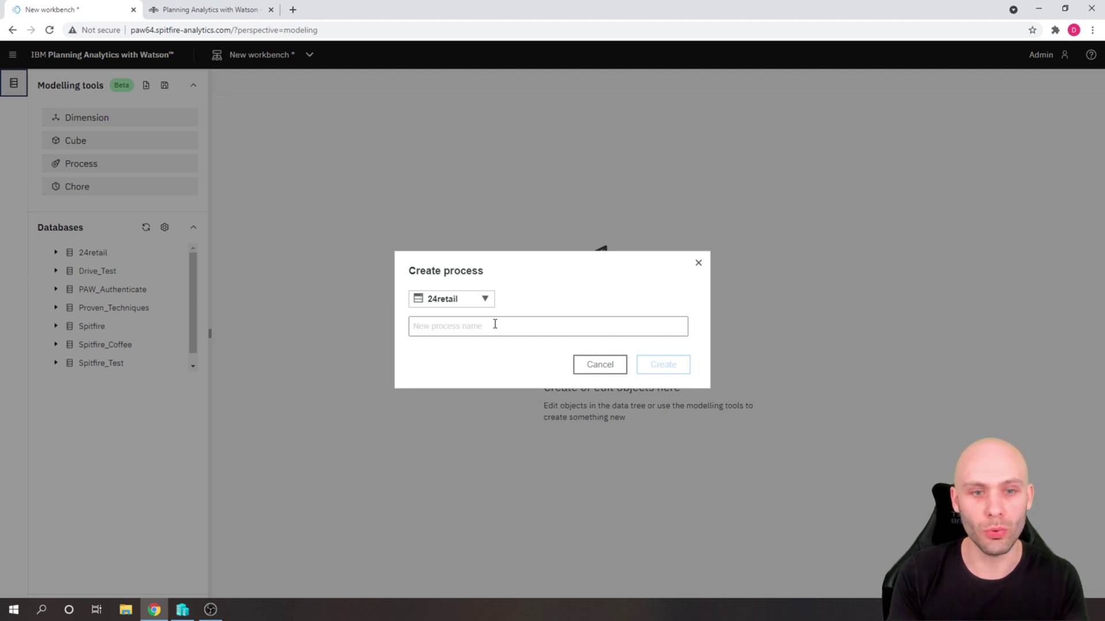
pyautogui.click(599, 367)
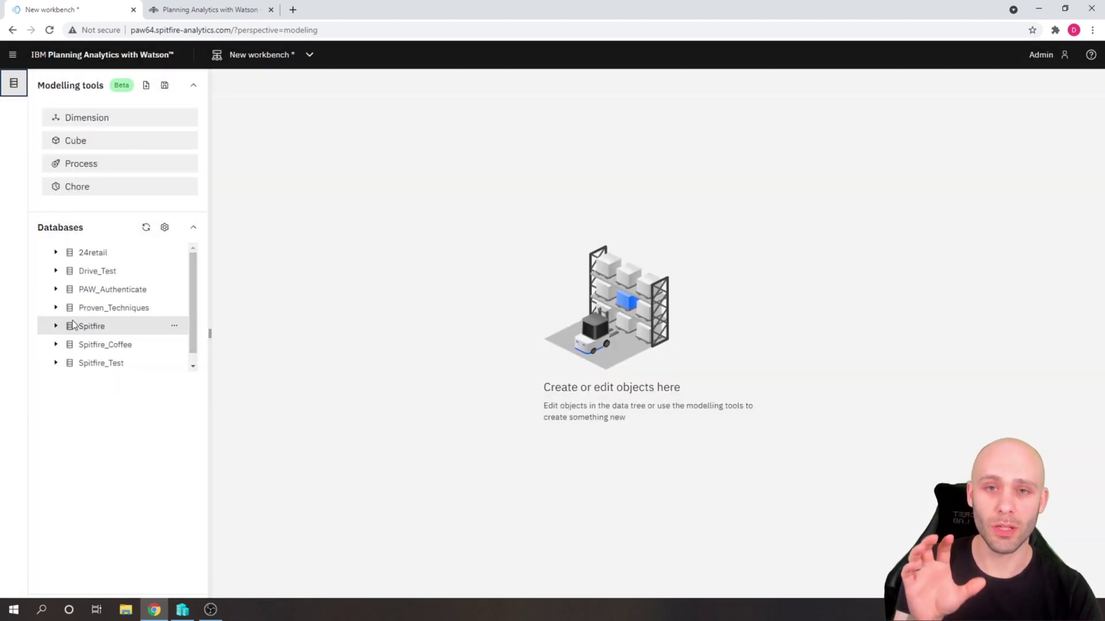
pyautogui.click(55, 345)
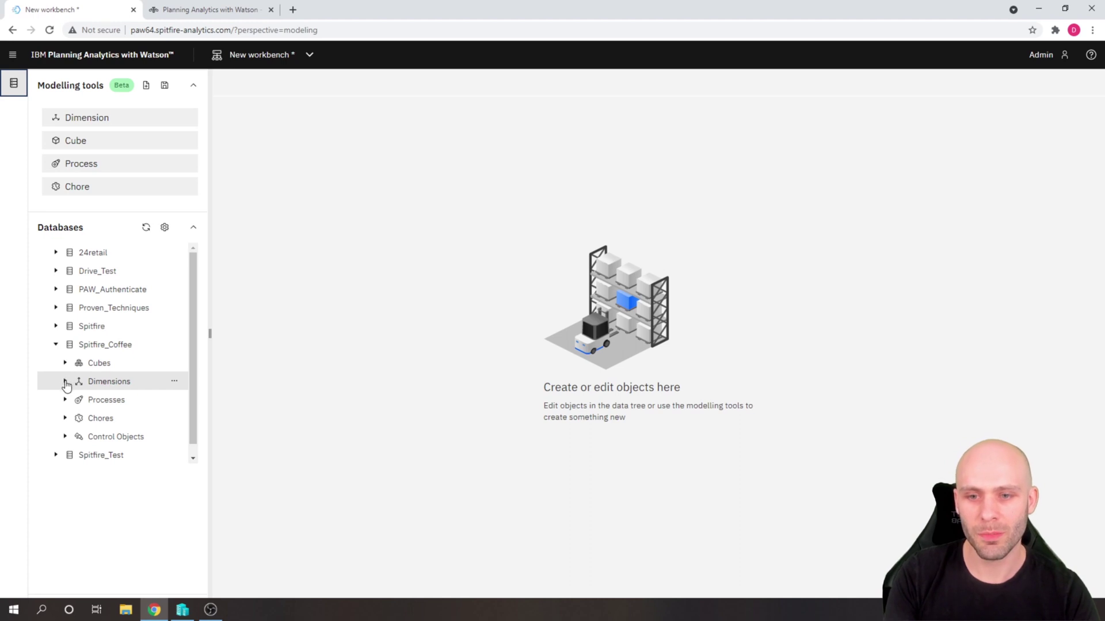
pyautogui.click(65, 400)
pyautogui.scroll(-2, 107, 423)
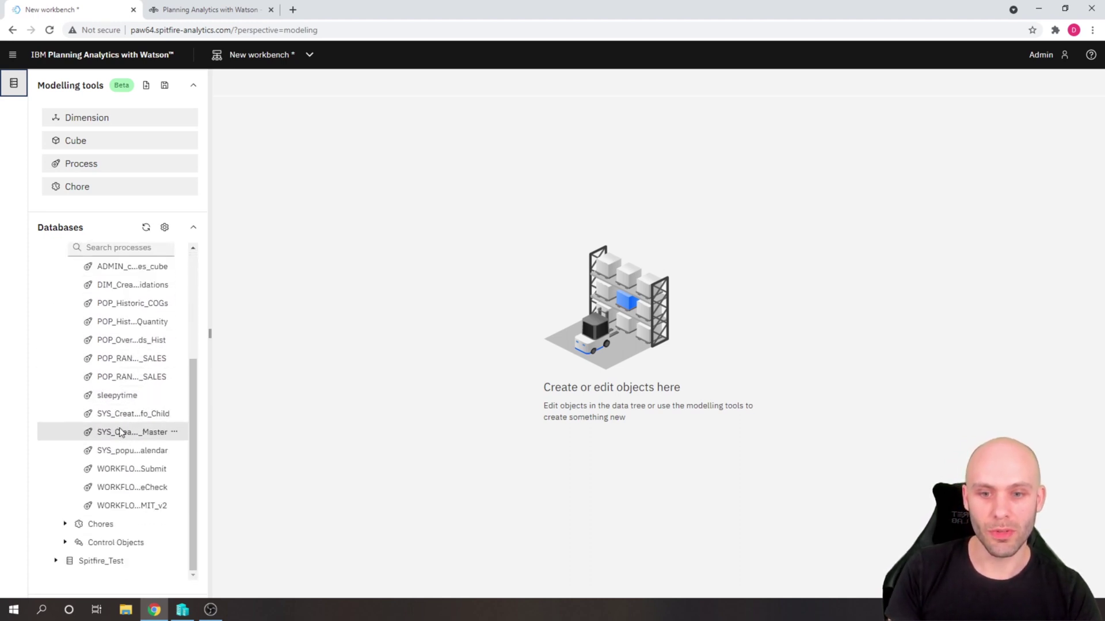
pyautogui.rightClick(120, 432)
# - Open SYS_Create_Chore_Info_Master's script, then open SYS_Create_Chore_Info_Child in a new tab
pyautogui.click(144, 437)
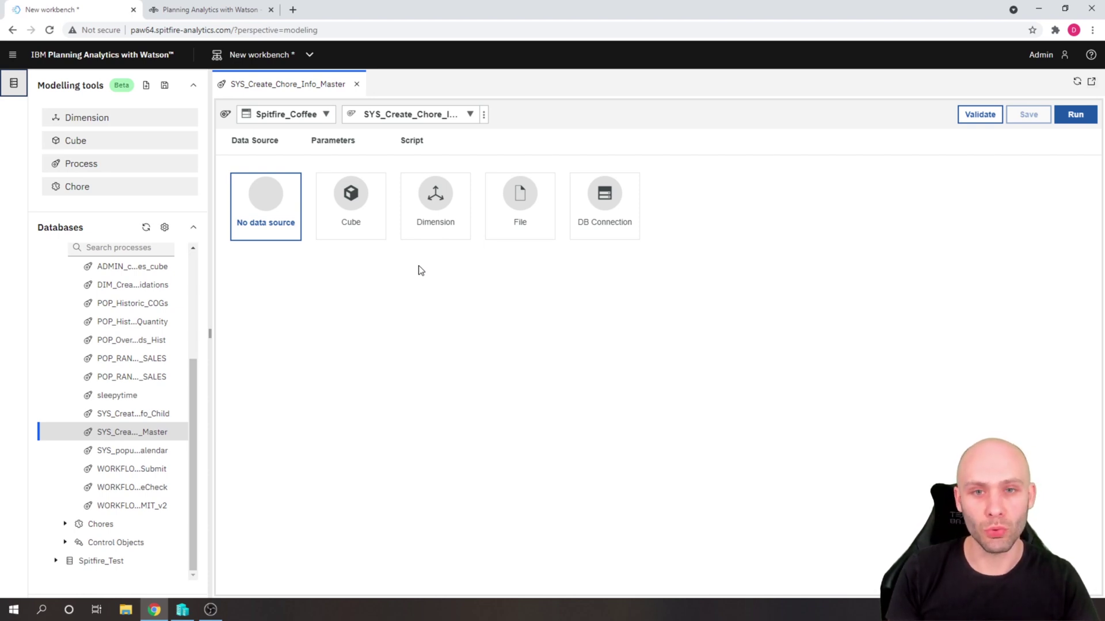
pyautogui.click(412, 140)
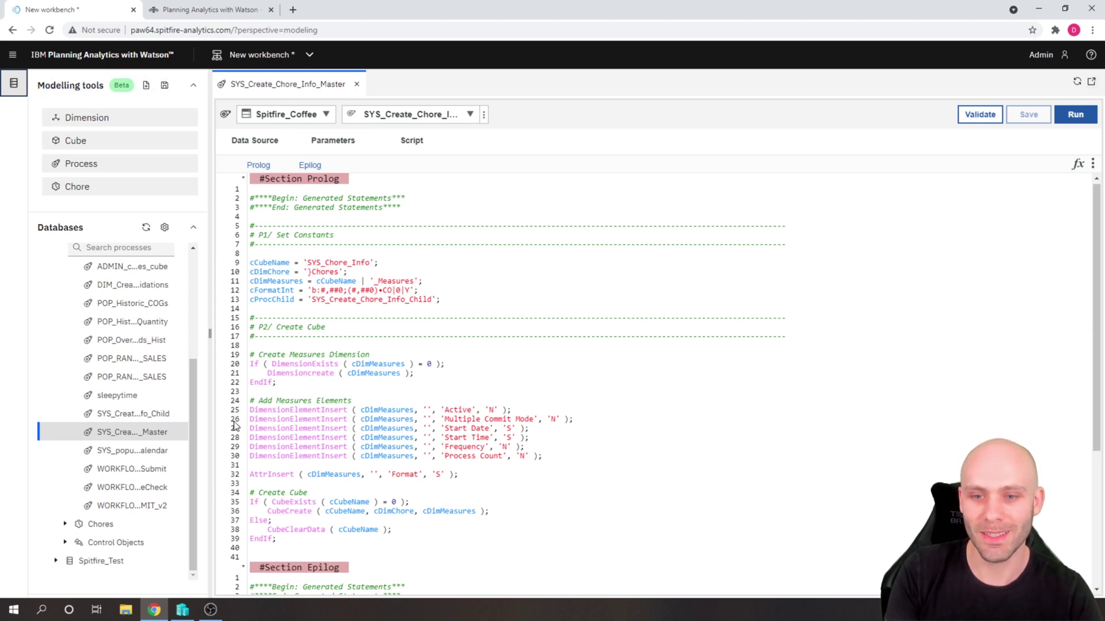
pyautogui.rightClick(119, 416)
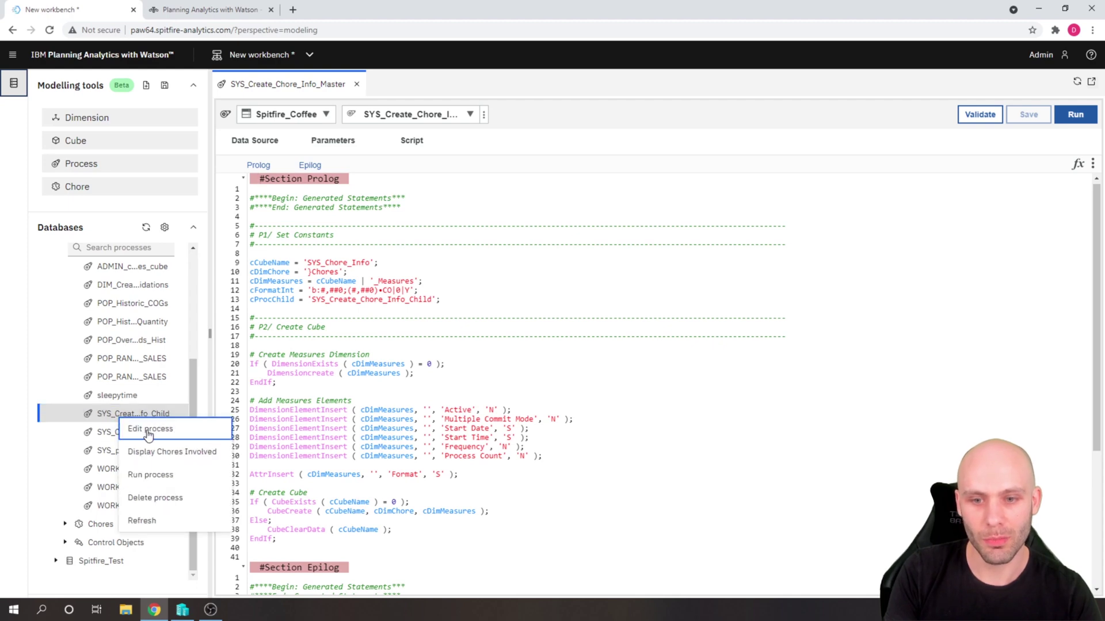
pyautogui.click(130, 427)
pyautogui.click(803, 390)
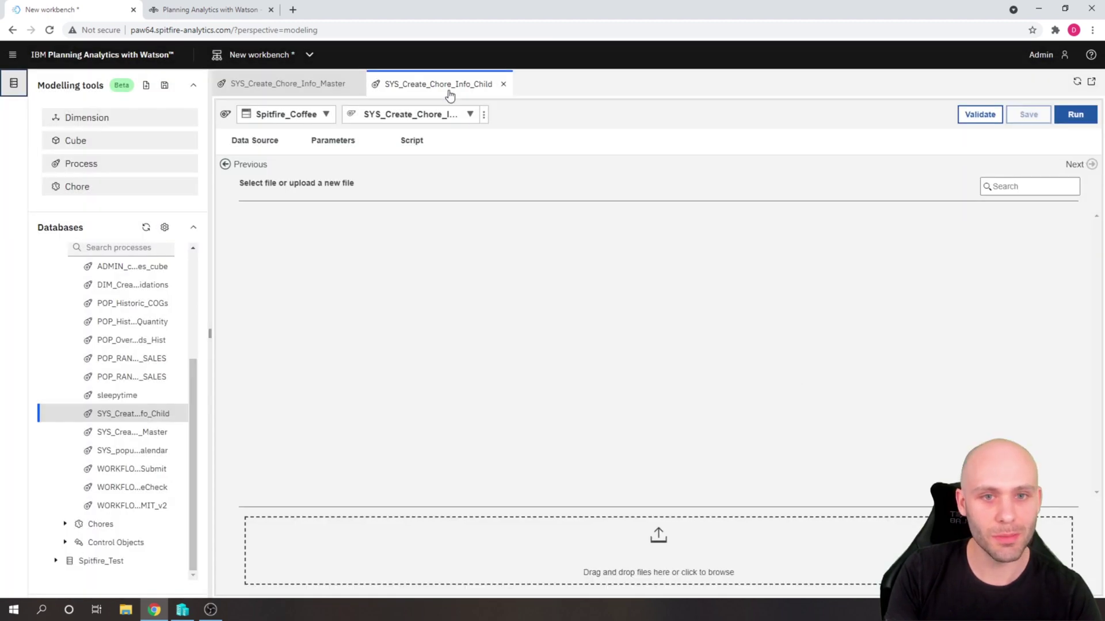
# - Return to the Master script tab and hide the modelling tools panel
pyautogui.click(340, 84)
pyautogui.click(414, 81)
pyautogui.click(331, 81)
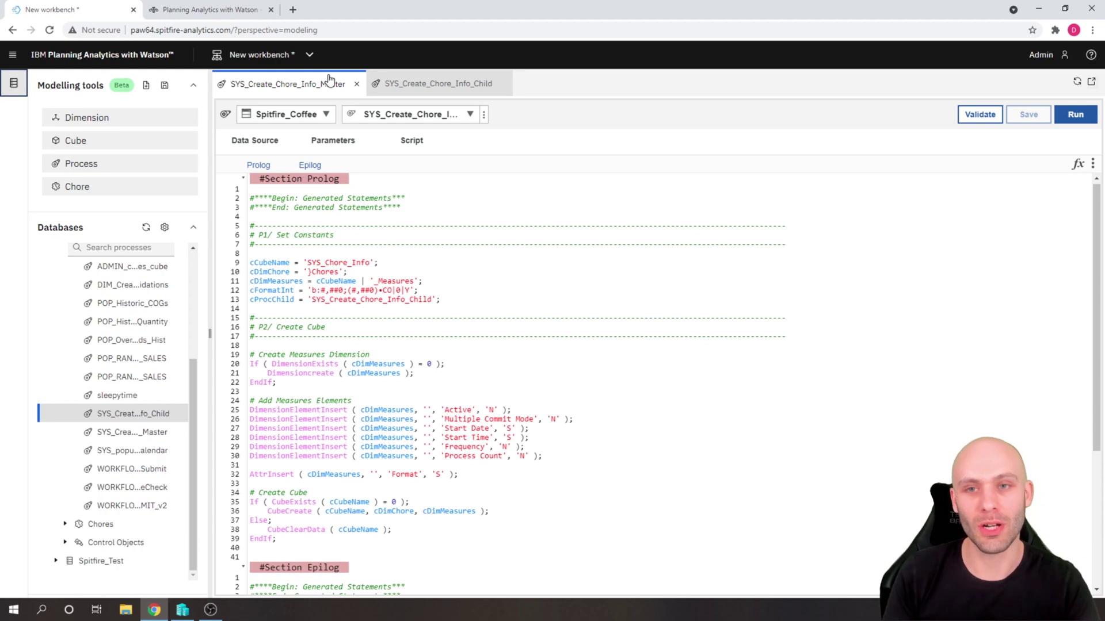
pyautogui.click(14, 83)
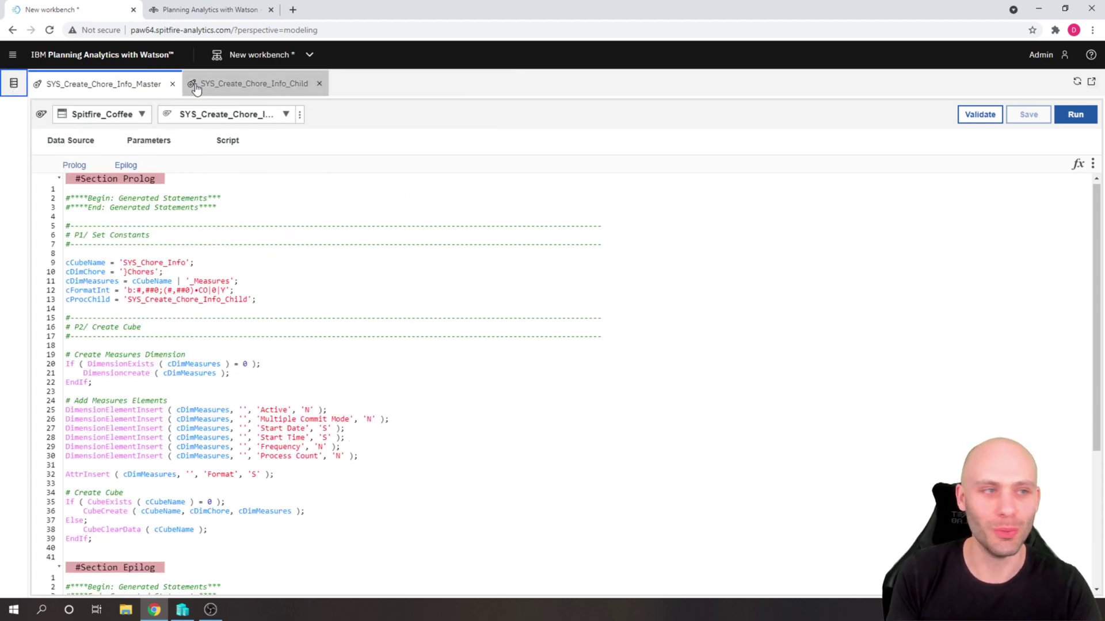
# - Switch between the Child and Master tabs, reopen modelling tools, and drag Child into the editor
pyautogui.click(198, 85)
pyautogui.click(139, 89)
pyautogui.click(251, 83)
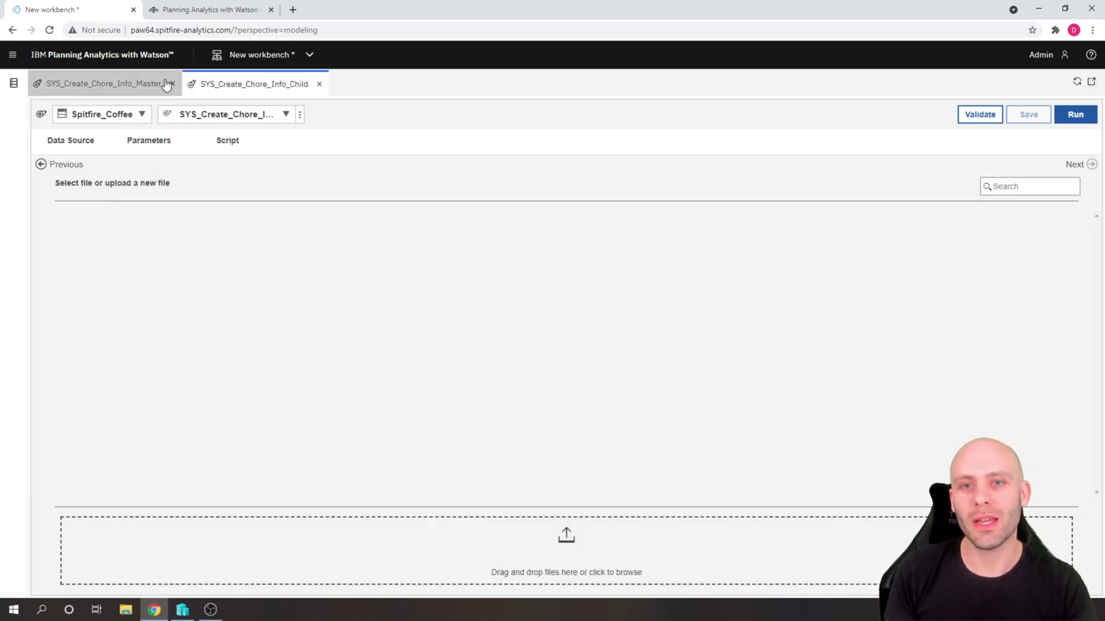
pyautogui.click(120, 85)
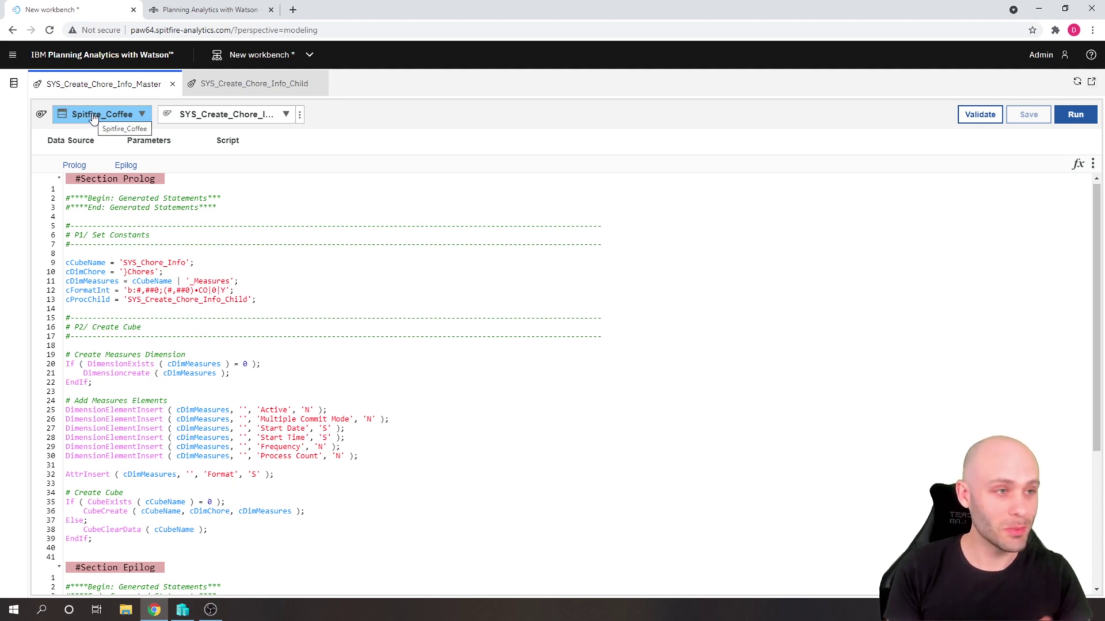
pyautogui.click(14, 83)
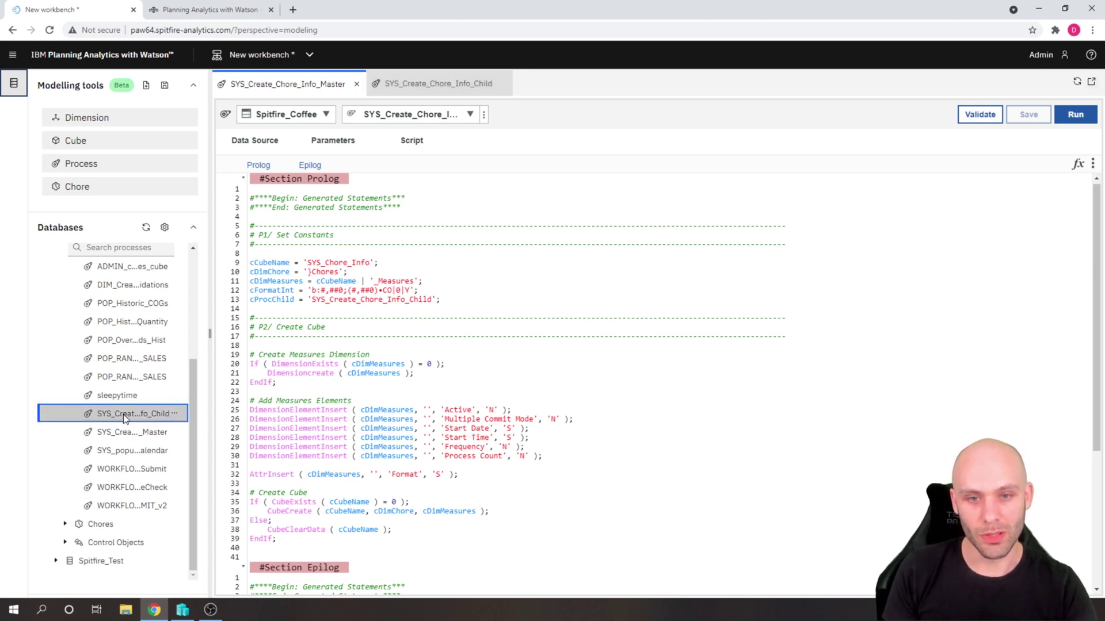
pyautogui.moveTo(130, 415)
pyautogui.mouseDown()
pyautogui.moveTo(590, 254)
pyautogui.moveTo(982, 262)
pyautogui.moveTo(320, 238)
pyautogui.moveTo(1011, 267)
pyautogui.moveTo(794, 92)
pyautogui.moveTo(760, 82)
pyautogui.moveTo(662, 144)
pyautogui.moveTo(570, 451)
pyautogui.moveTo(565, 507)
pyautogui.moveTo(579, 386)
pyautogui.moveTo(1012, 387)
pyautogui.mouseUp()
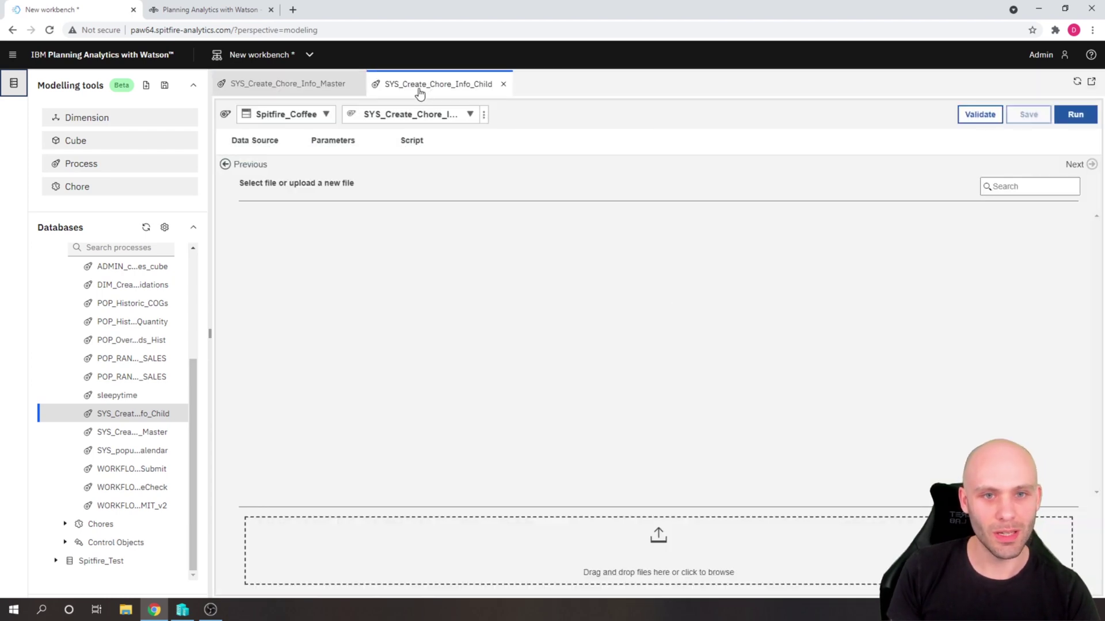
# - Dock the Child process in the right half showing its script beside the Master
pyautogui.moveTo(419, 91); pyautogui.dragTo(1007, 278)
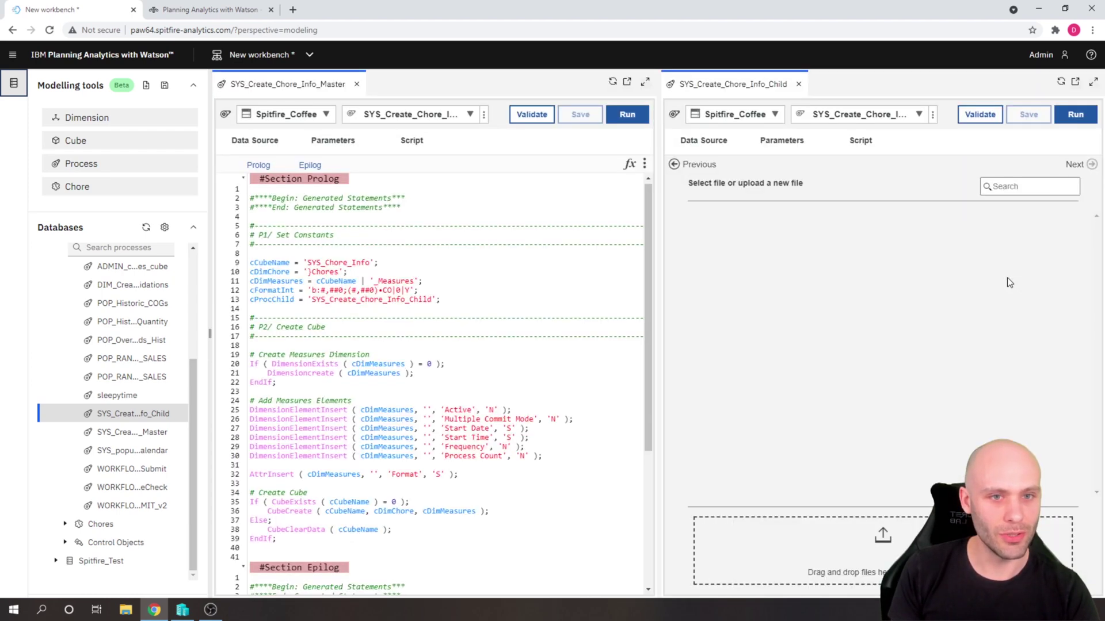
pyautogui.click(862, 138)
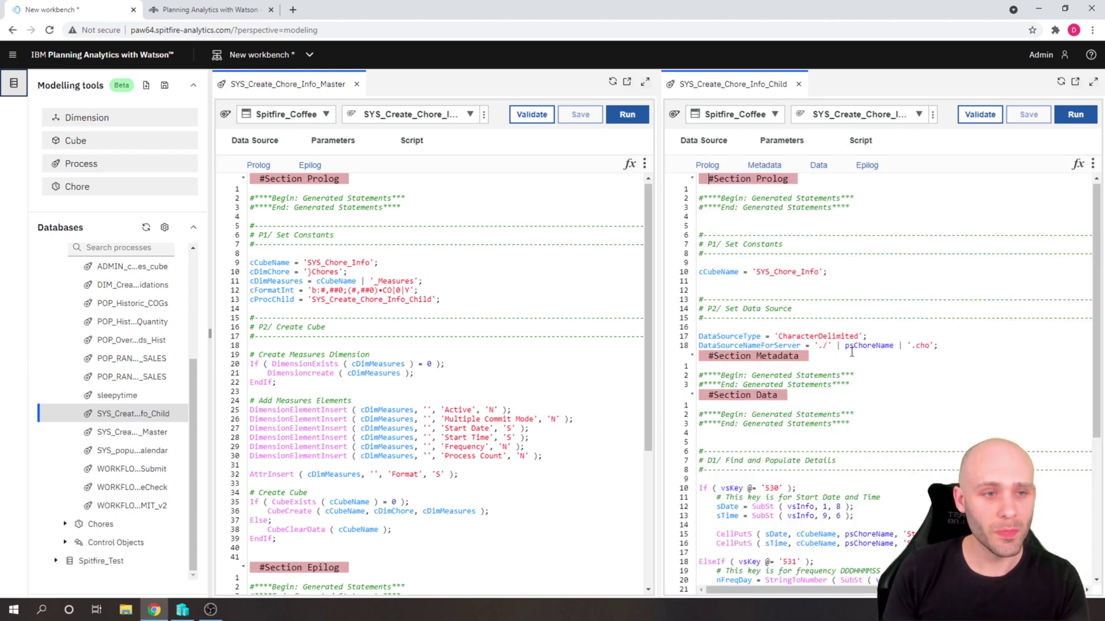
pyautogui.click(12, 84)
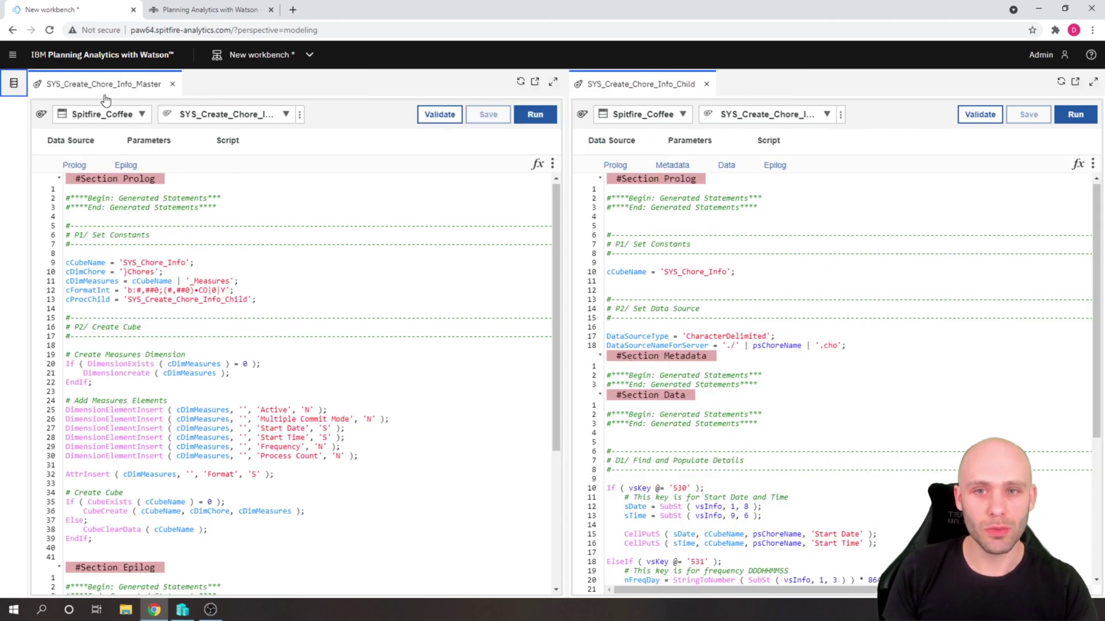
pyautogui.click(14, 84)
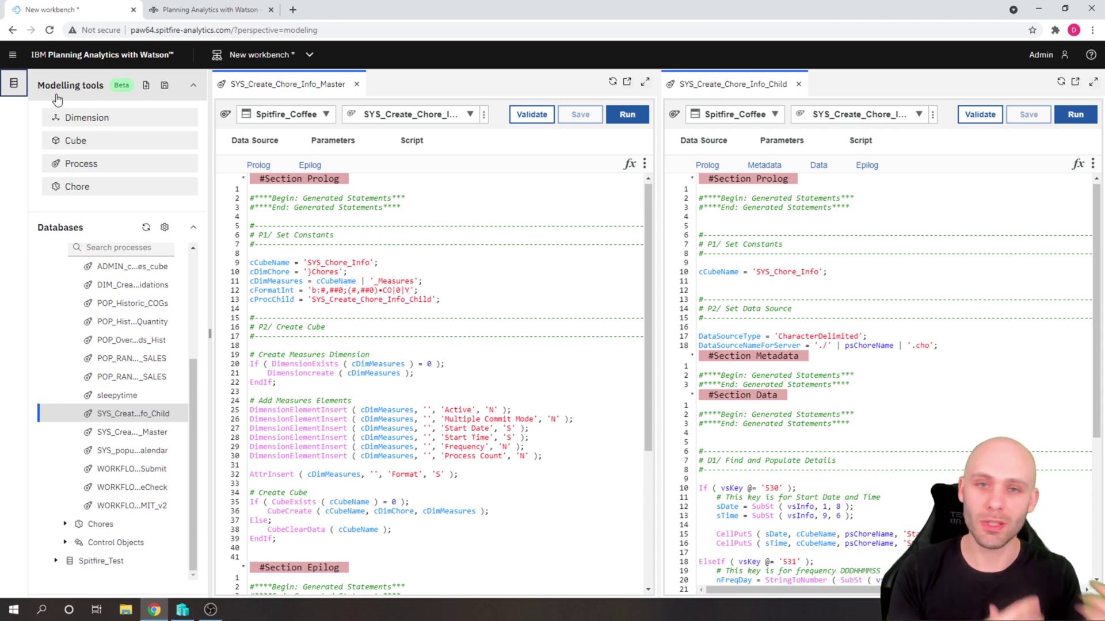
pyautogui.click(15, 84)
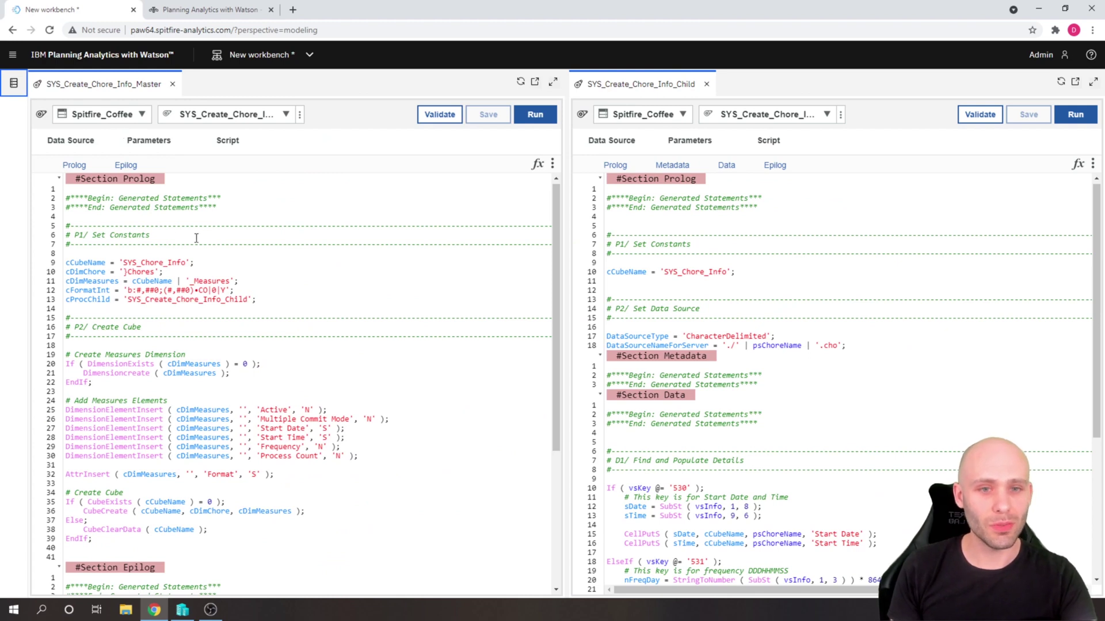
pyautogui.click(250, 264)
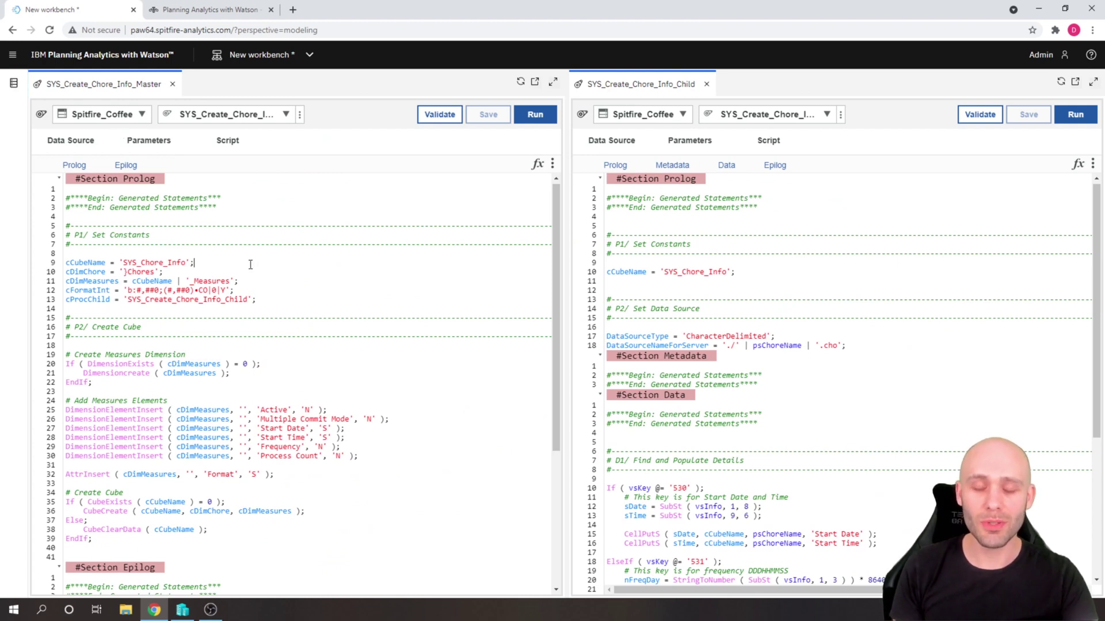
# - Pop the Child process into a floating window, dismiss the missing-file error, and enlarge it
pyautogui.click(1076, 84)
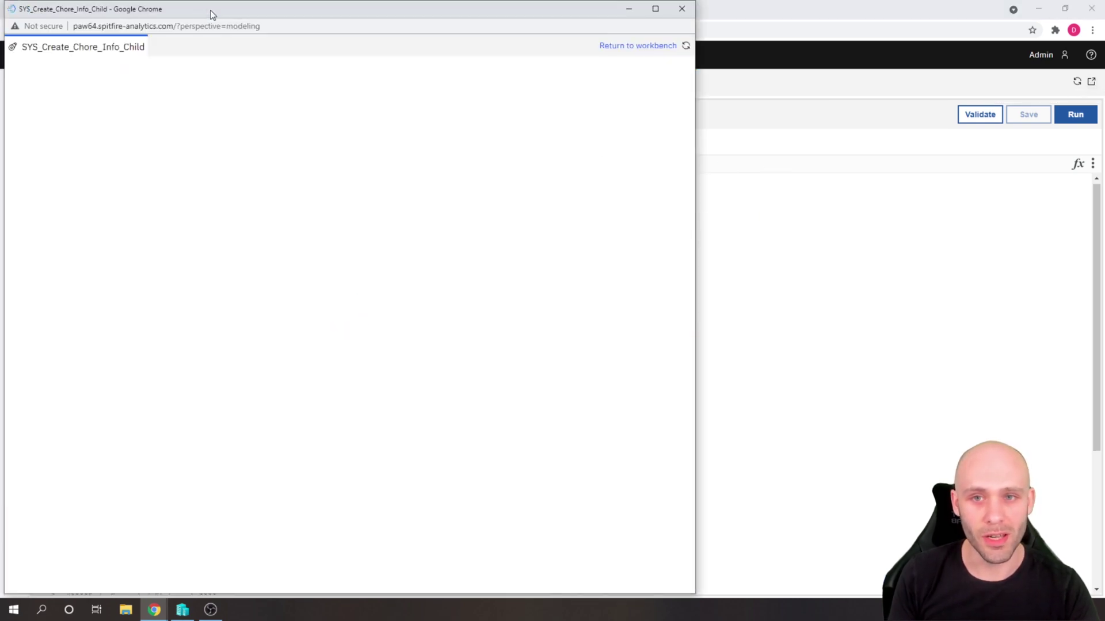
pyautogui.moveTo(170, 12); pyautogui.dragTo(447, 12)
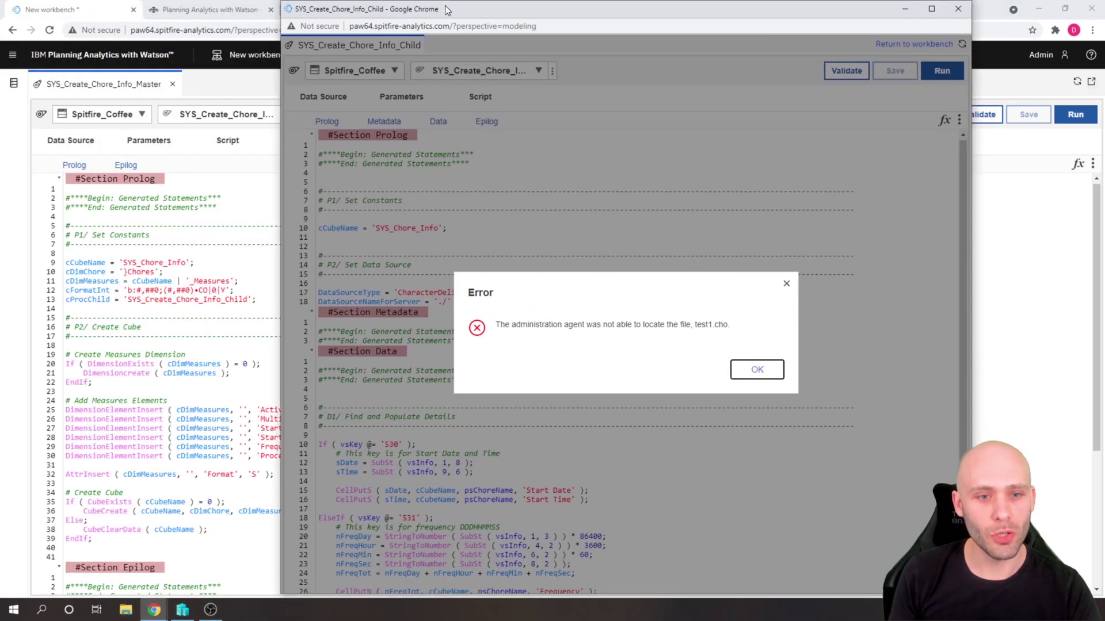
pyautogui.click(778, 371)
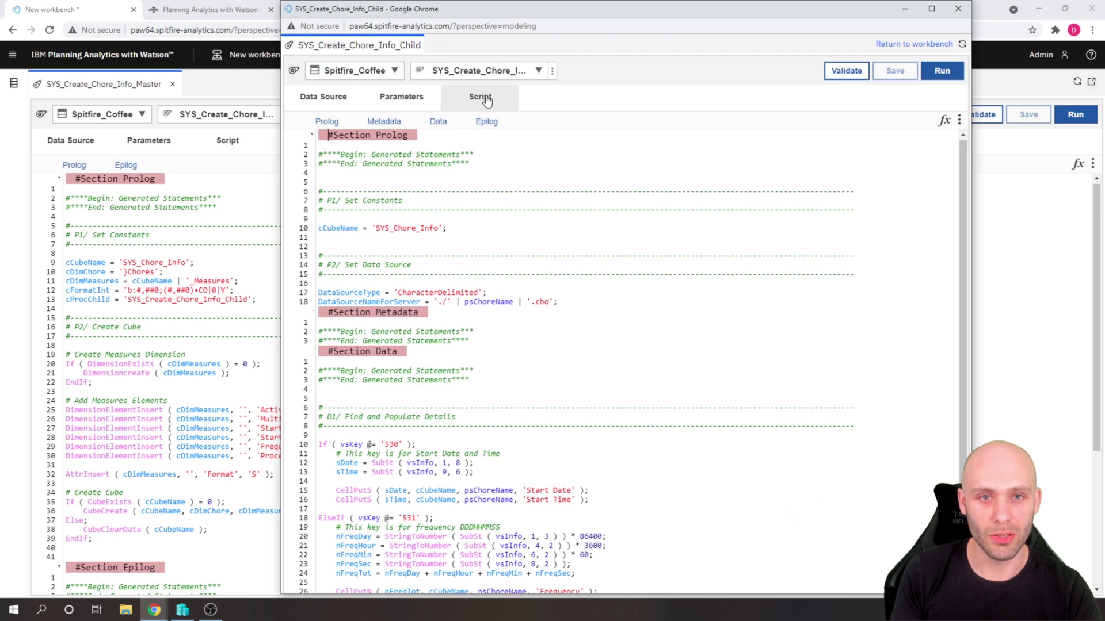
pyautogui.moveTo(403, 13); pyautogui.dragTo(390, 40)
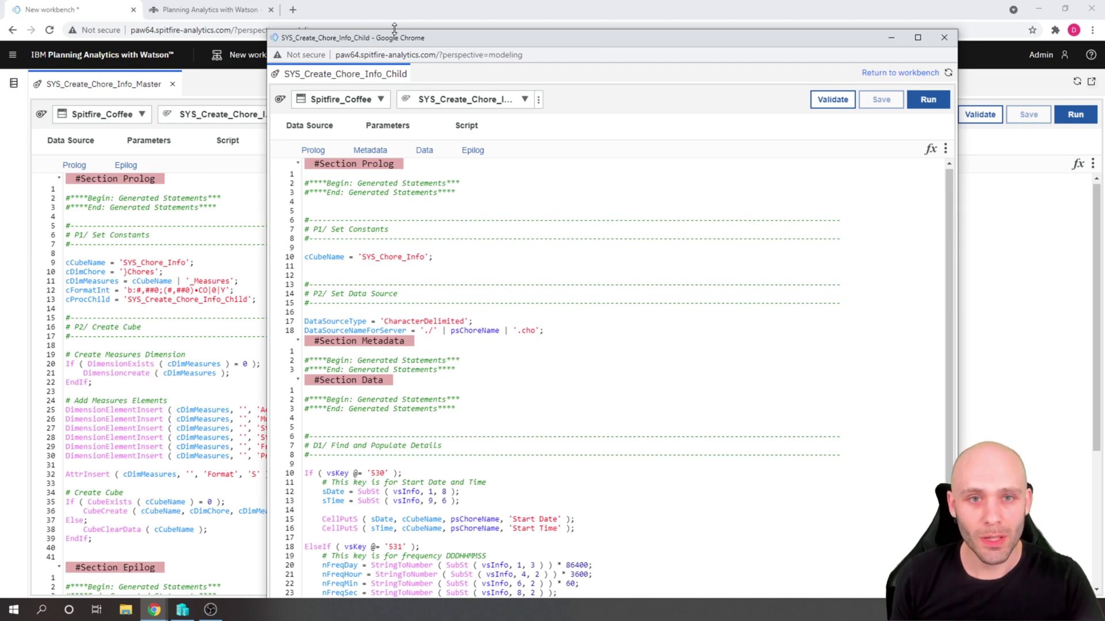
pyautogui.moveTo(406, 39); pyautogui.dragTo(698, 12)
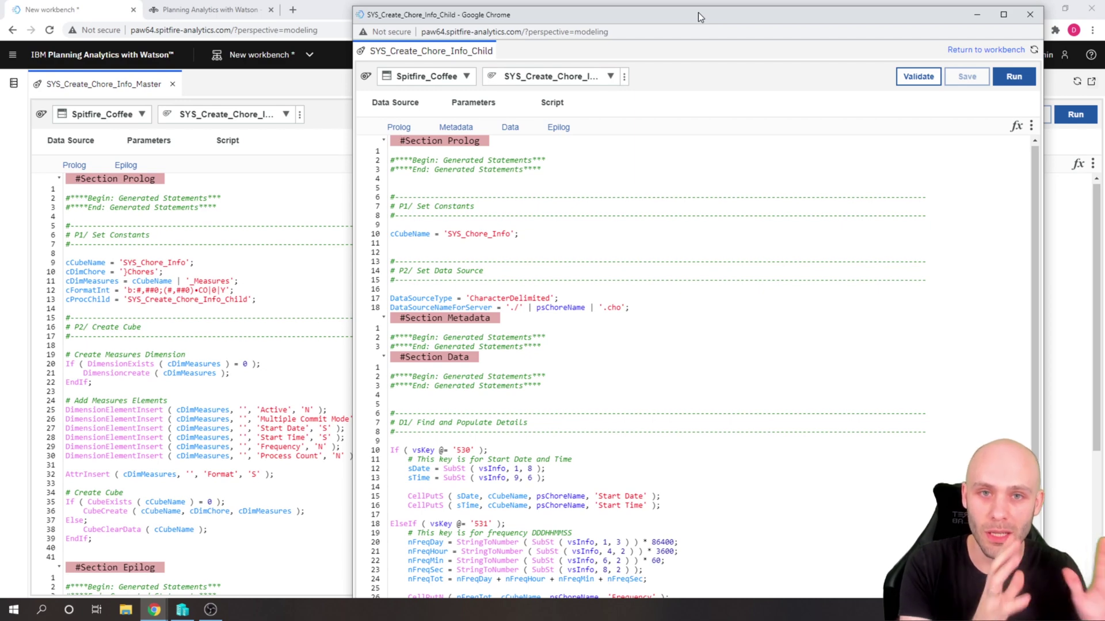
# - Move the floating Child process window up-left and maximize it to full screen
pyautogui.moveTo(544, 19); pyautogui.dragTo(404, 6)
pyautogui.click(864, 3)
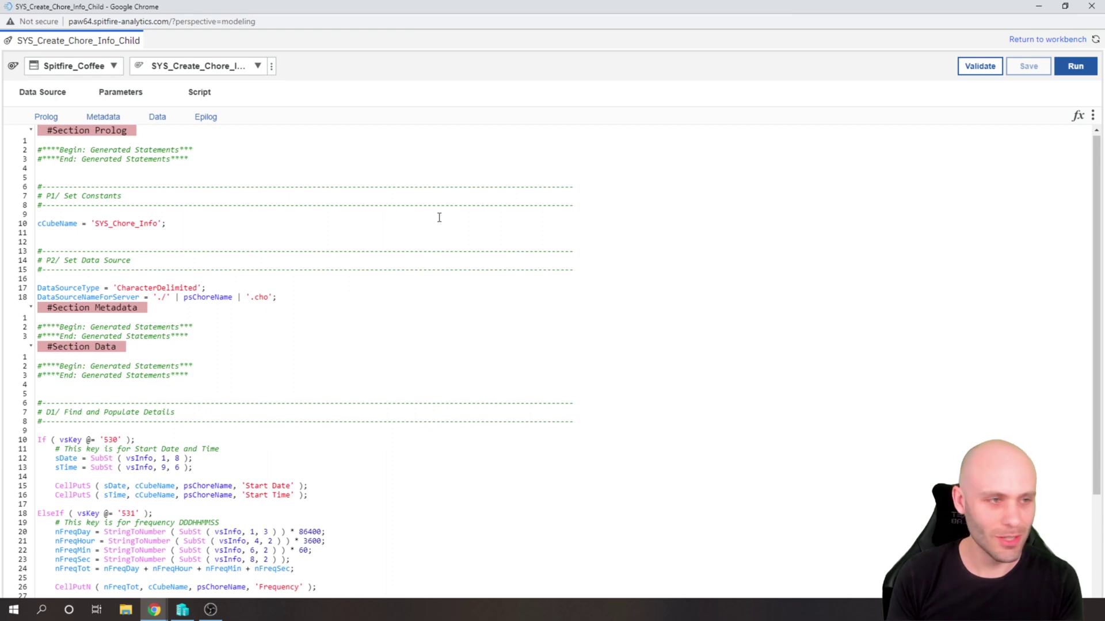
pyautogui.moveTo(188, 7); pyautogui.dragTo(361, 5)
# - Resize the floating Child window, move it top-left, and scroll its Data script to the D1 lookup
pyautogui.scroll(-3, 251, 183)
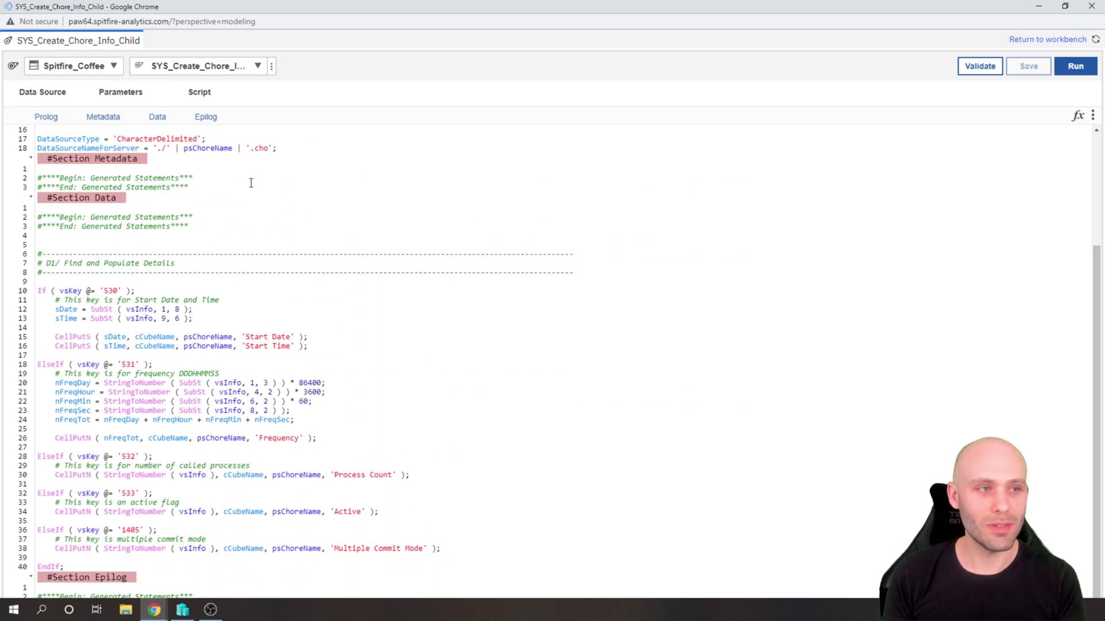
pyautogui.scroll(3, 412, 257)
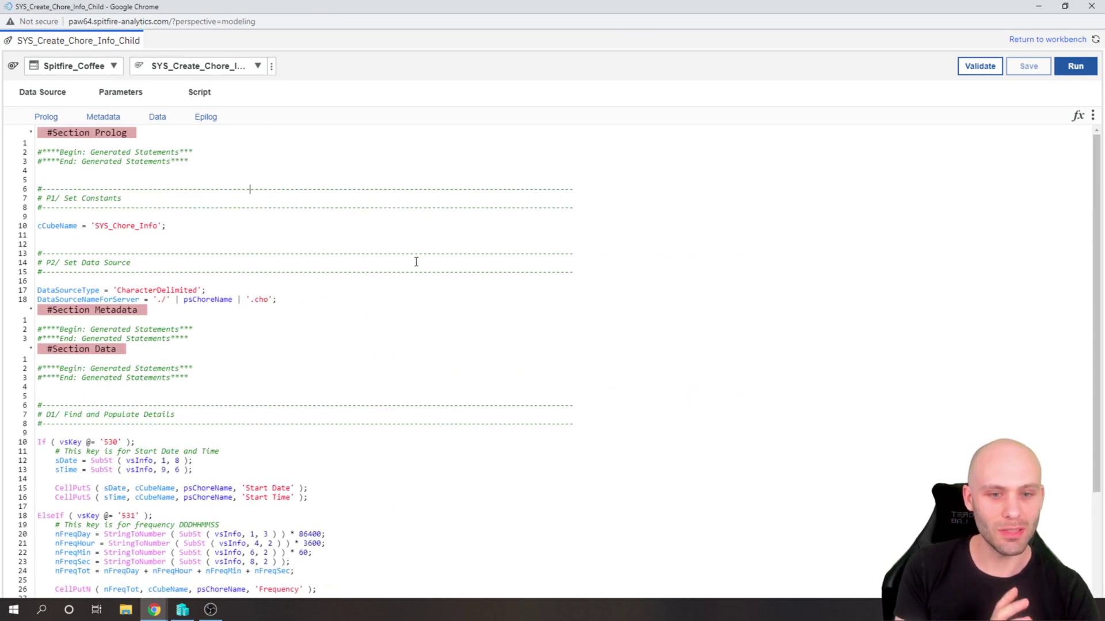
pyautogui.scroll(-3, 416, 262)
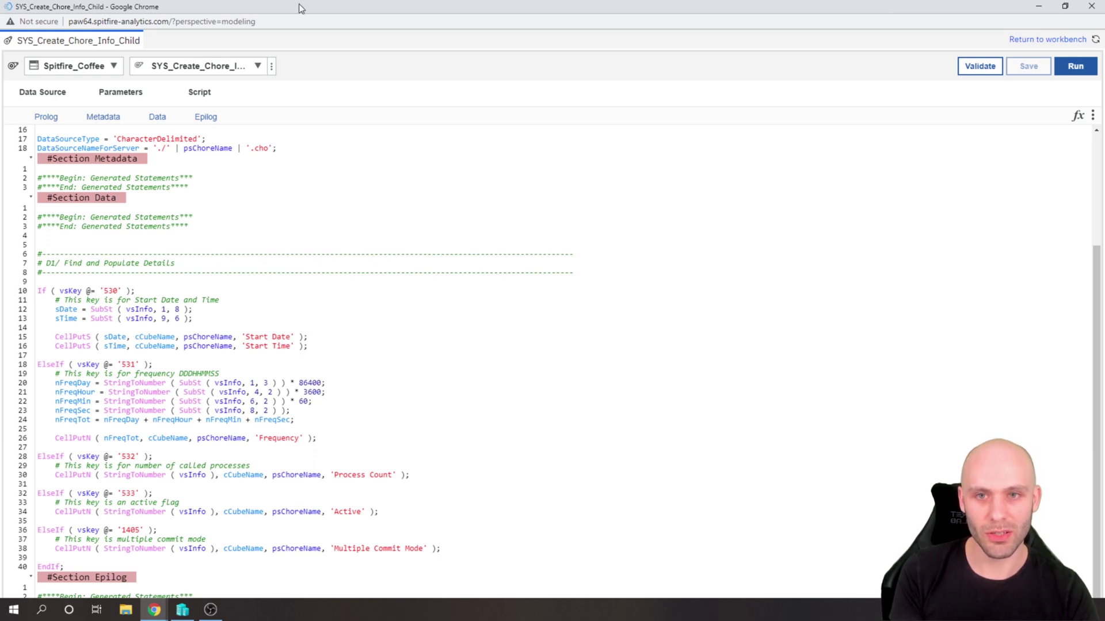
pyautogui.moveTo(298, 3)
pyautogui.mouseDown()
pyautogui.moveTo(173, 8)
pyautogui.moveTo(301, 12)
pyautogui.moveTo(301, 1)
pyautogui.mouseUp()
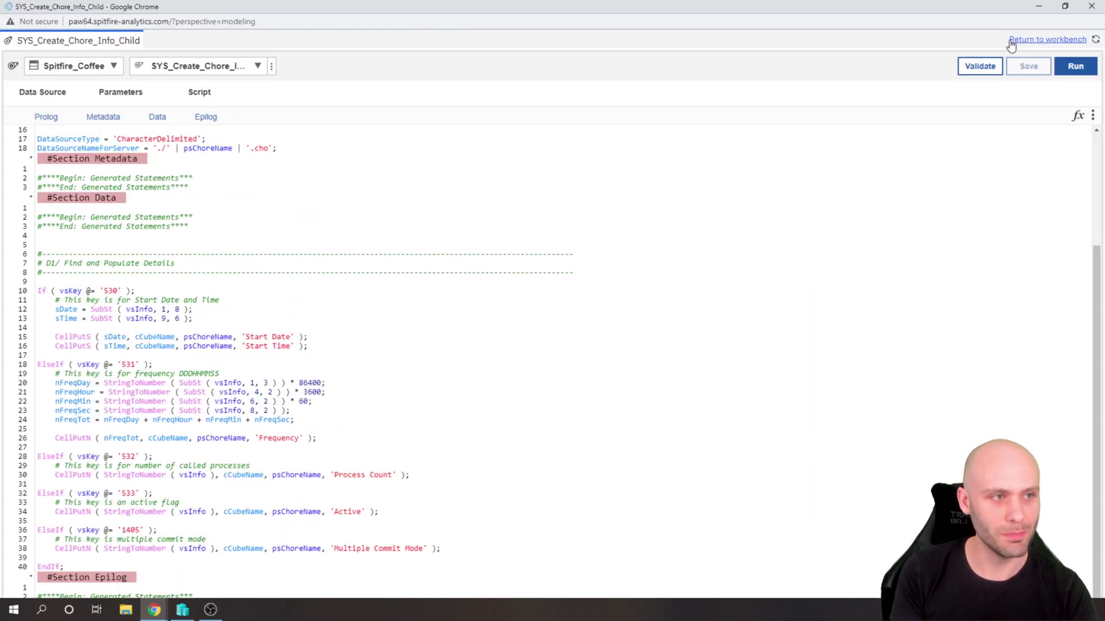
pyautogui.click(1065, 6)
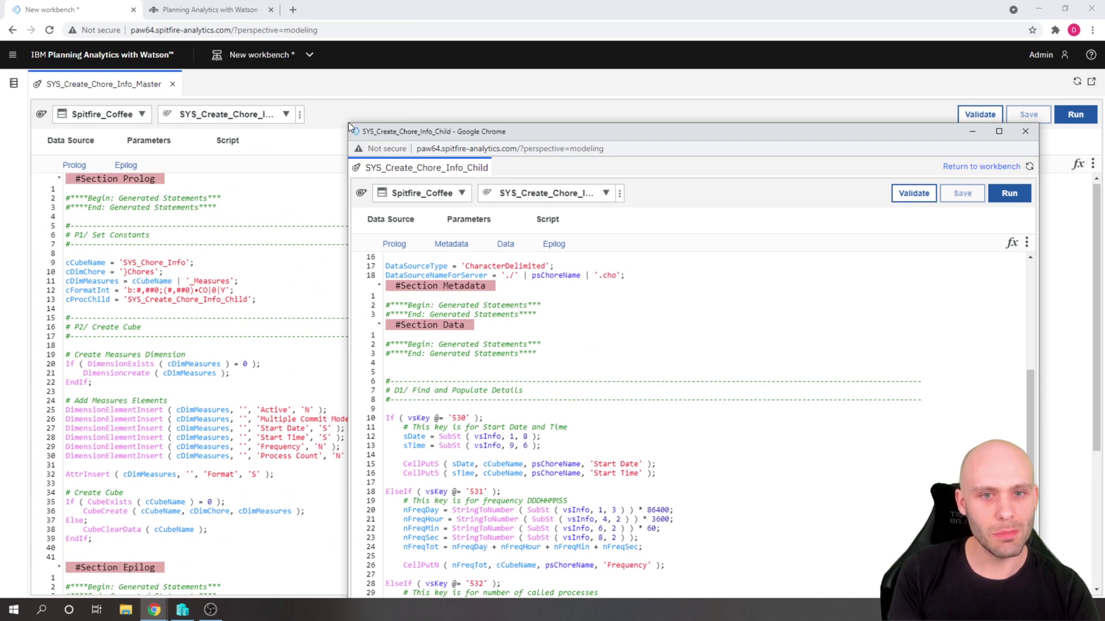
pyautogui.moveTo(347, 122); pyautogui.dragTo(394, 217)
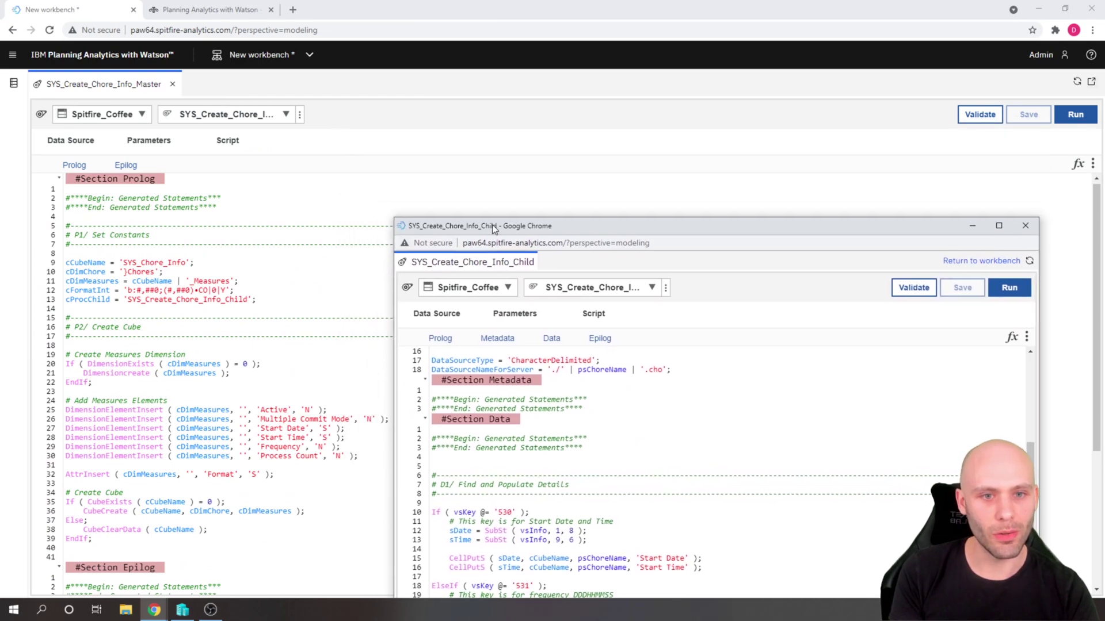
pyautogui.moveTo(492, 224); pyautogui.dragTo(271, 32)
pyautogui.scroll(-2, 316, 374)
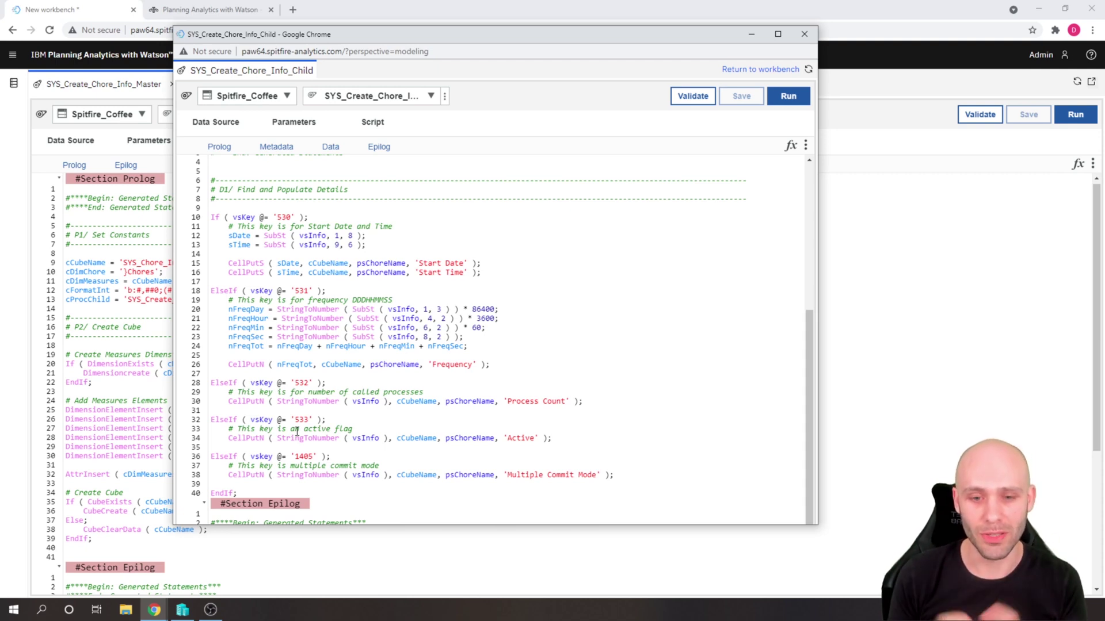
pyautogui.click(260, 489)
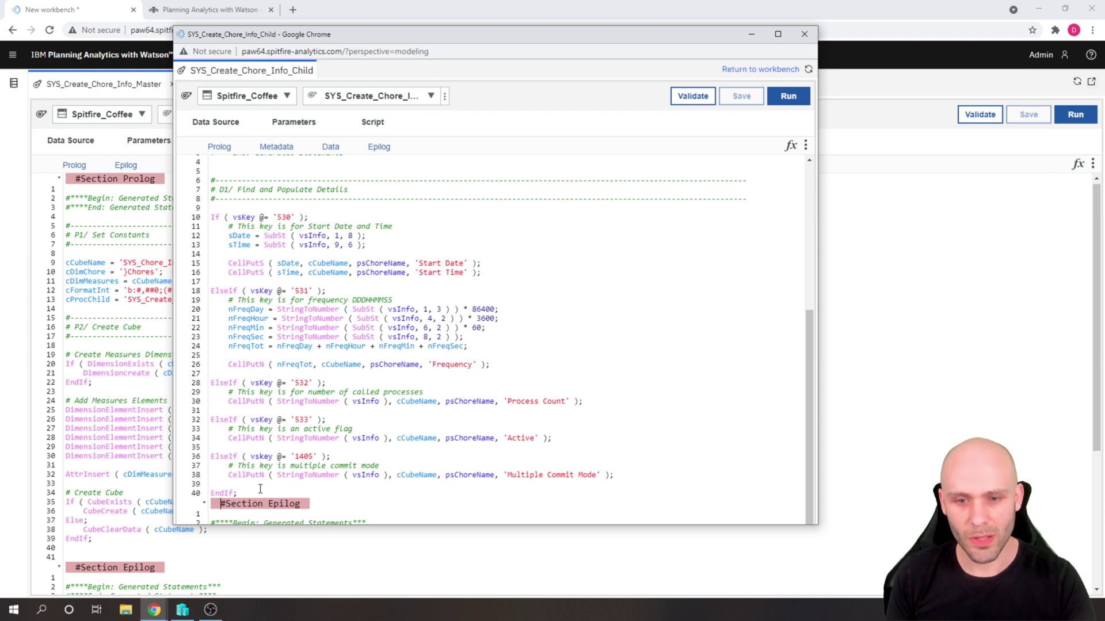
pyautogui.press('Down')
pyautogui.press('Down')
pyautogui.press('Down')
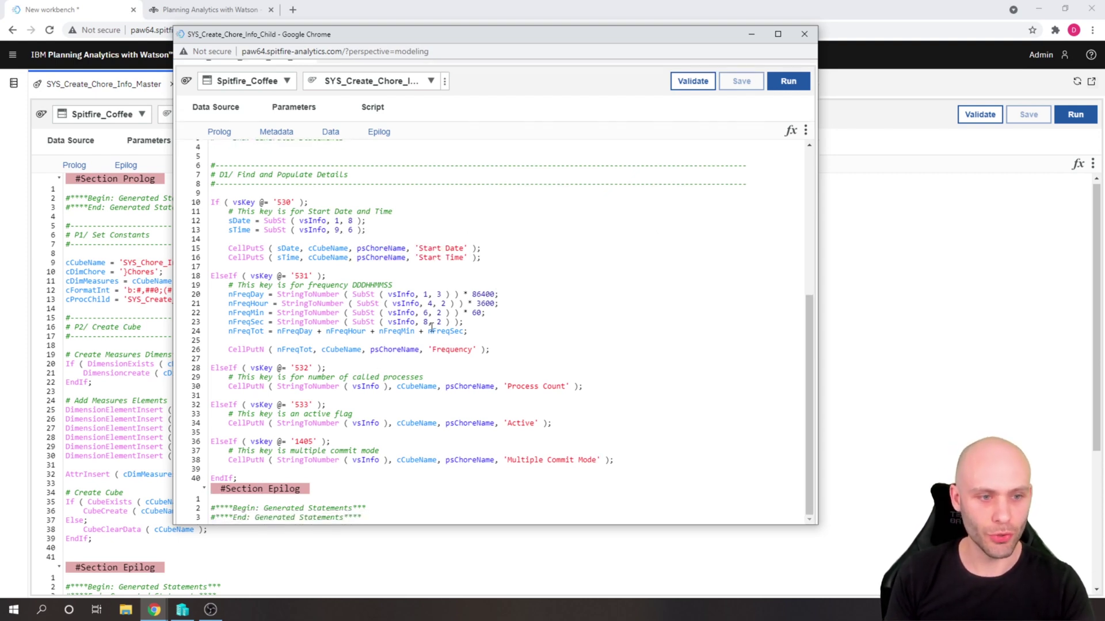
pyautogui.press('End')
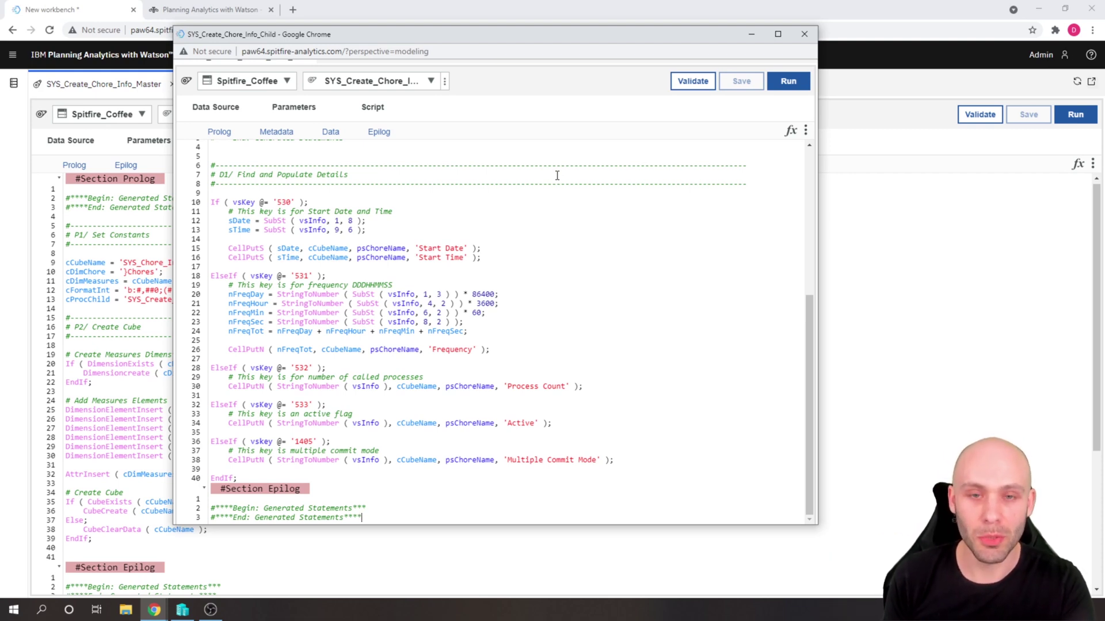
pyautogui.press('F11')
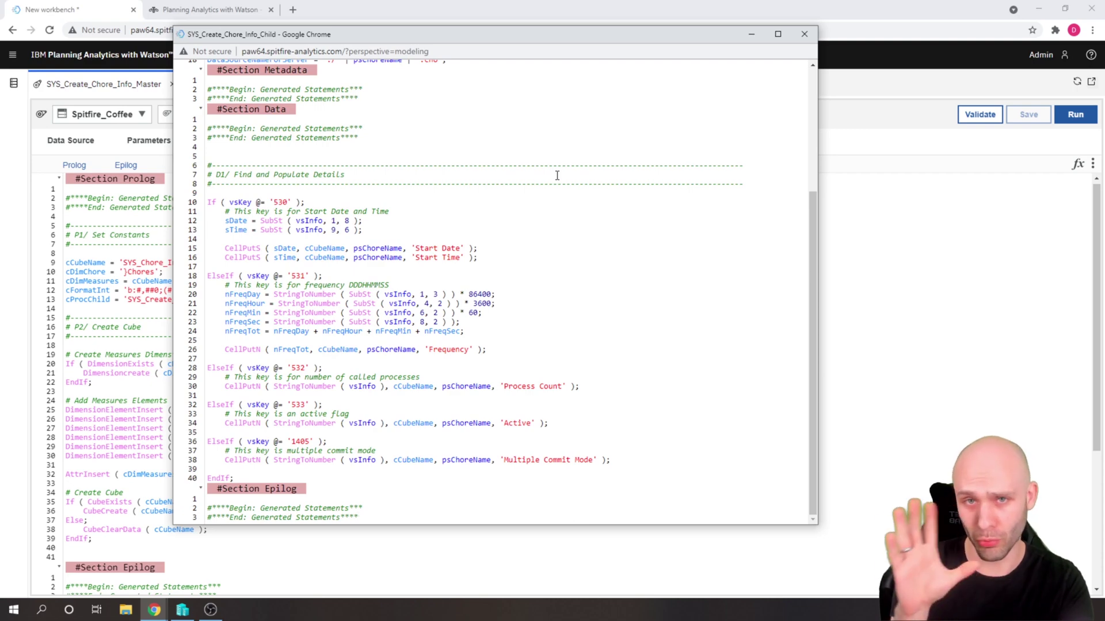
pyautogui.press('F11')
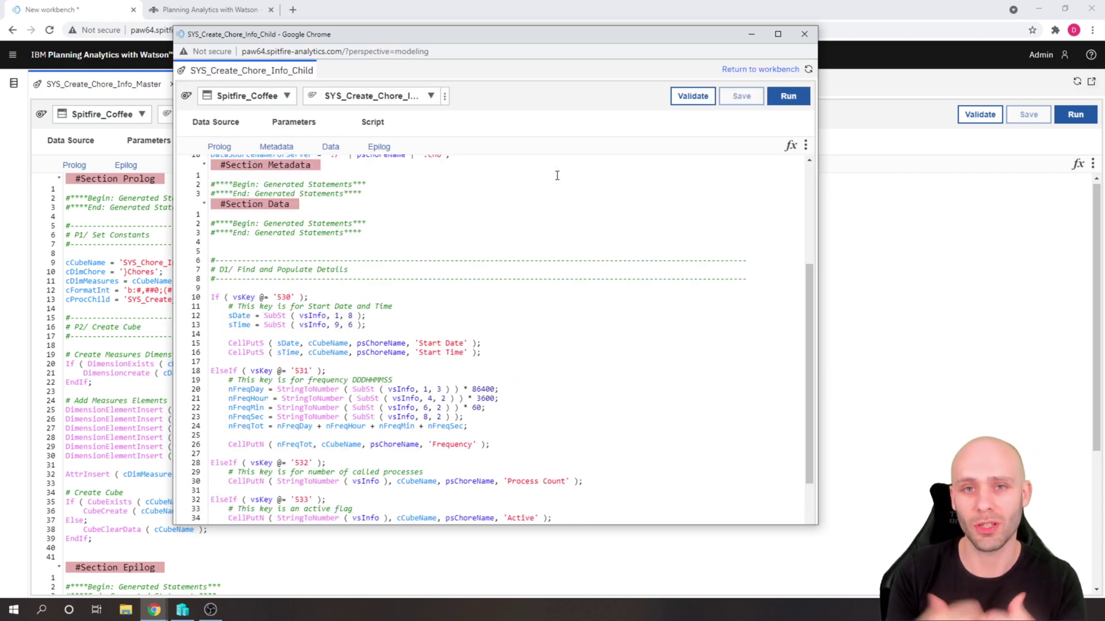
pyautogui.click(760, 69)
# - Leave the floating window, dismiss the missing test1.cho error, and switch to the Master tab
pyautogui.click(550, 117)
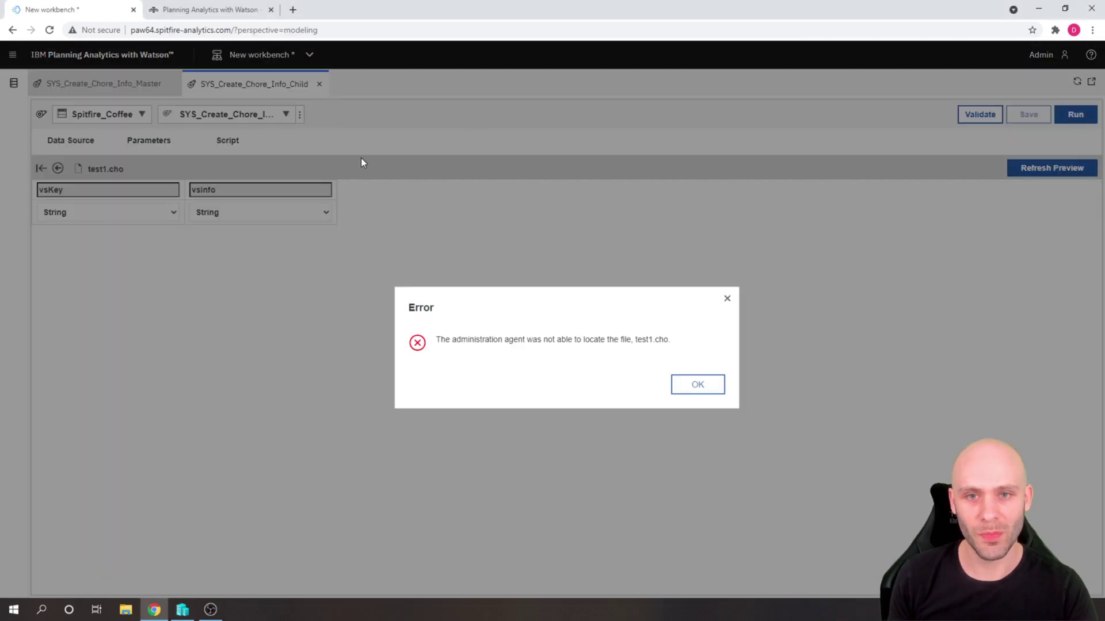
pyautogui.click(709, 389)
pyautogui.click(126, 82)
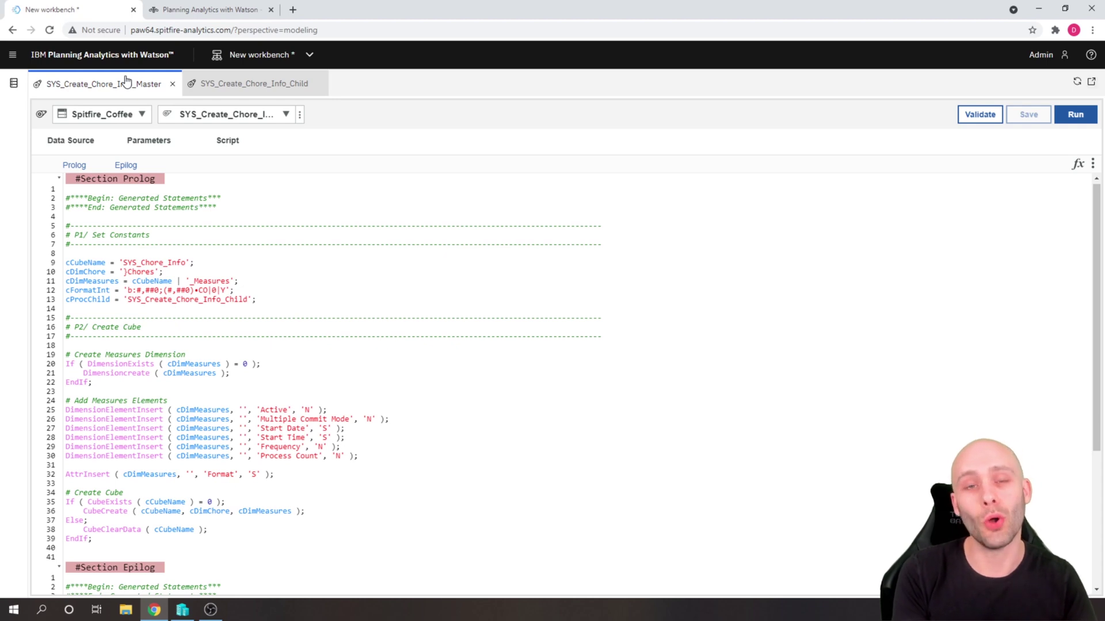
# - Place the caret in the Master Prolog script and scroll through it
pyautogui.click(259, 346)
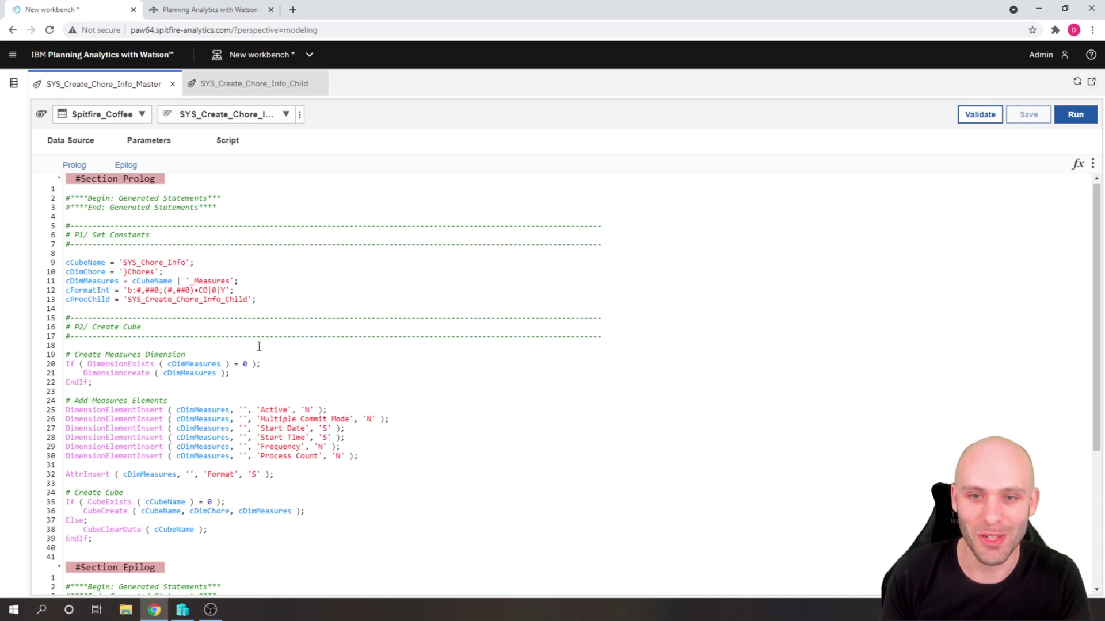
pyautogui.scroll(-4, 260, 351)
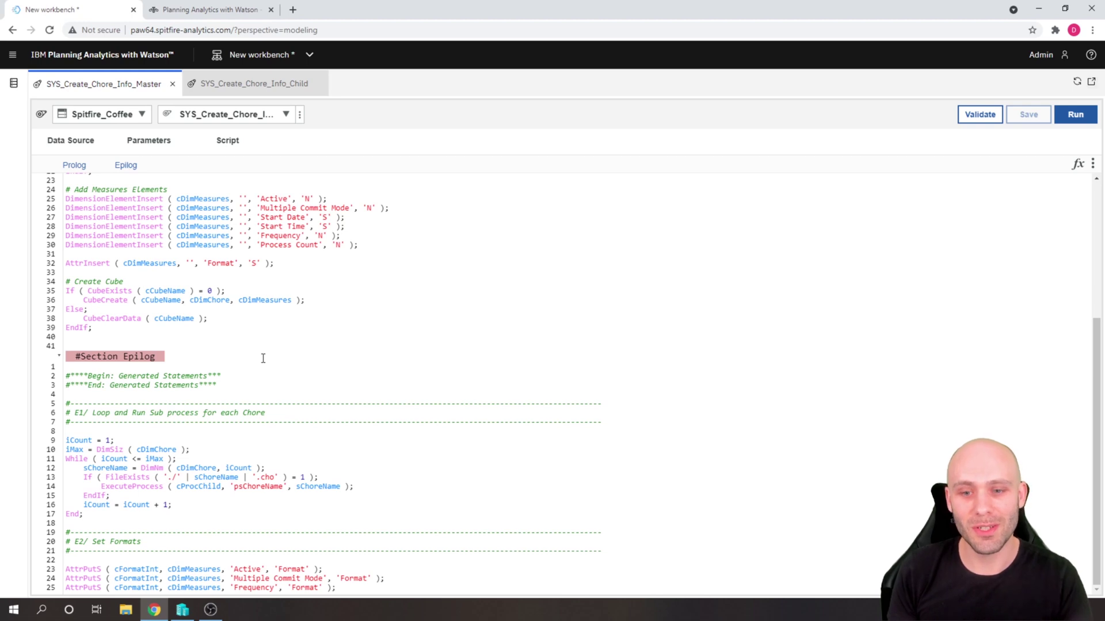
pyautogui.scroll(4, 305, 367)
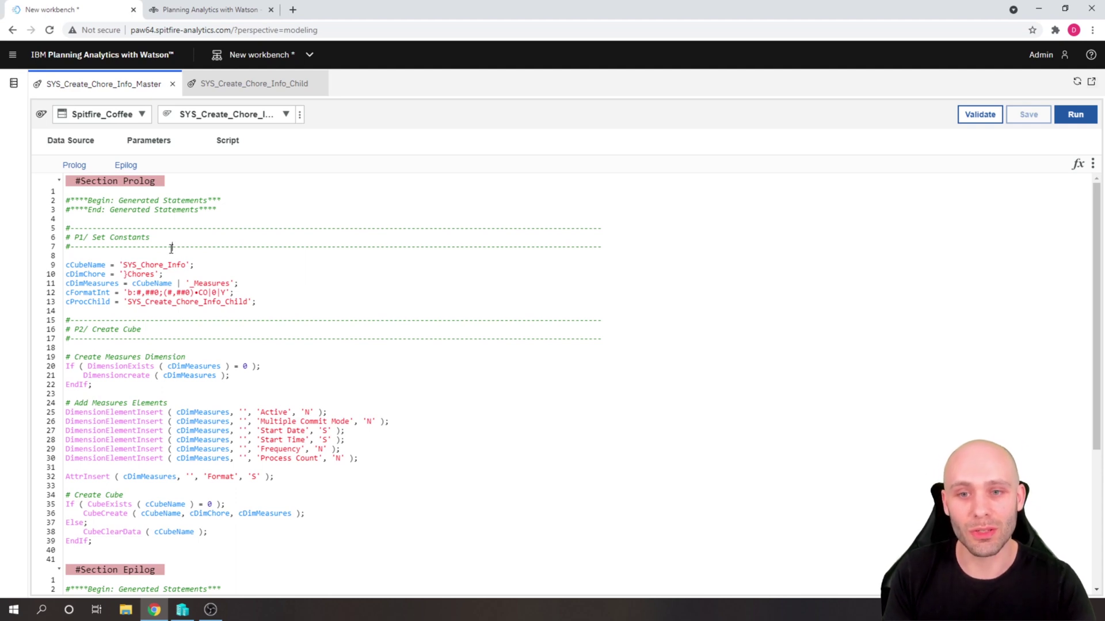
pyautogui.click(156, 222)
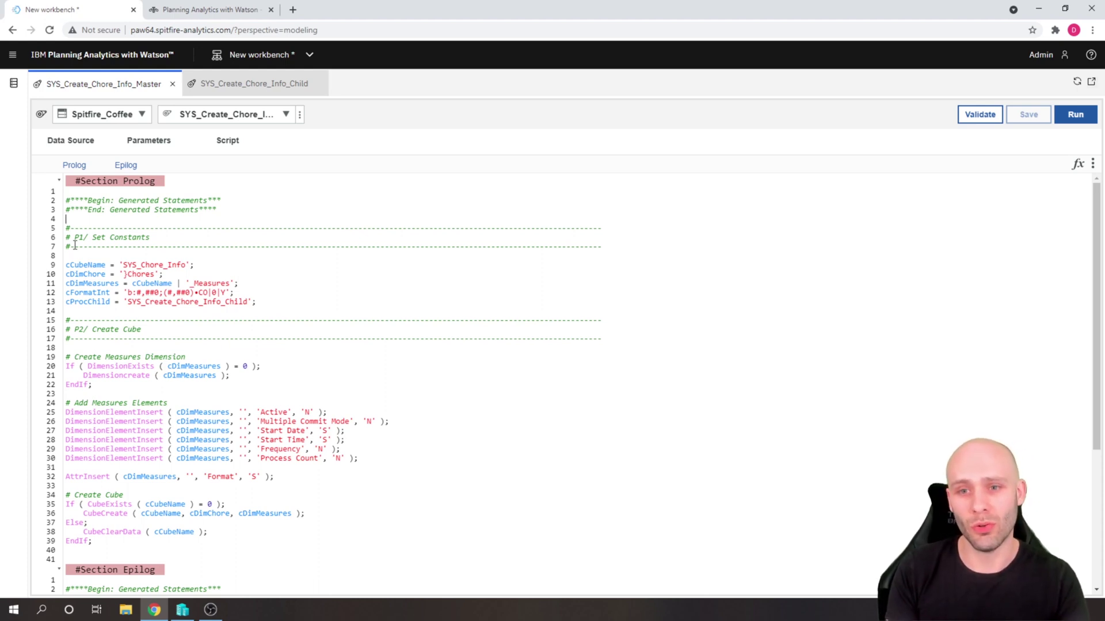
pyautogui.hotkey('ctrl', 'space')
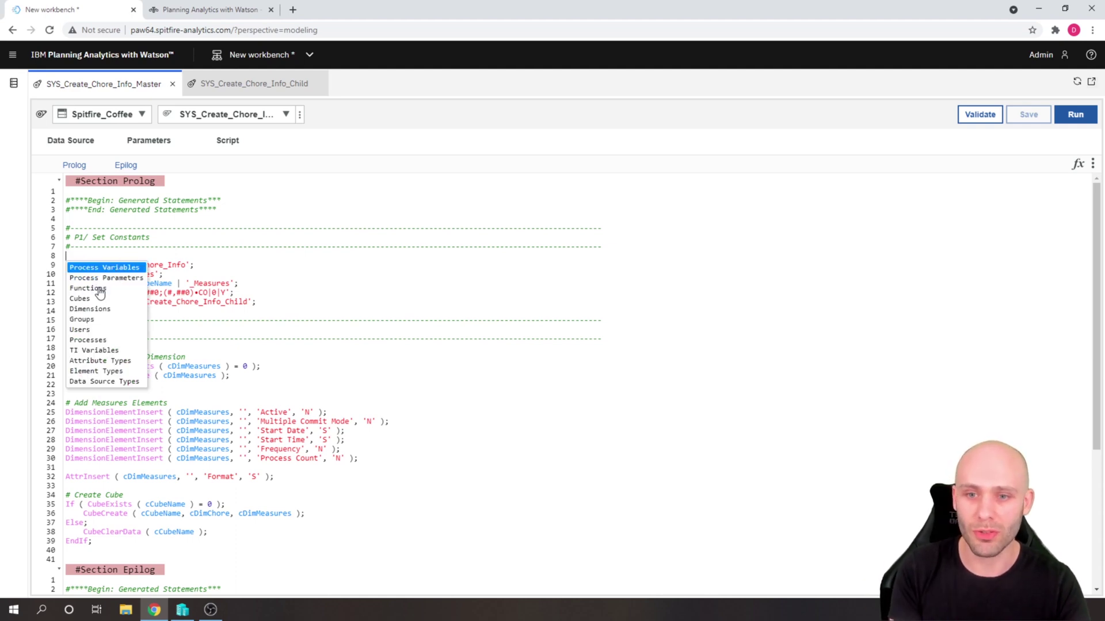
pyautogui.press('Escape')
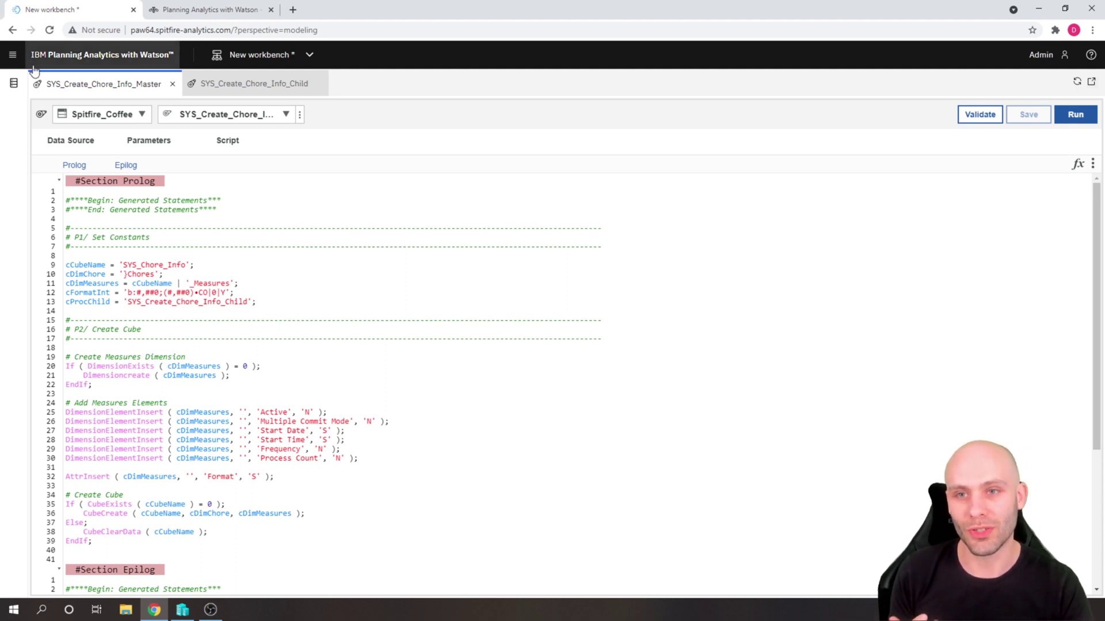
# - Open the Databases panel, expand Spitfire_Coffee's Cubes, and bring up the Store_Sales cube's actions
pyautogui.click(13, 83)
pyautogui.scroll(5, 134, 395)
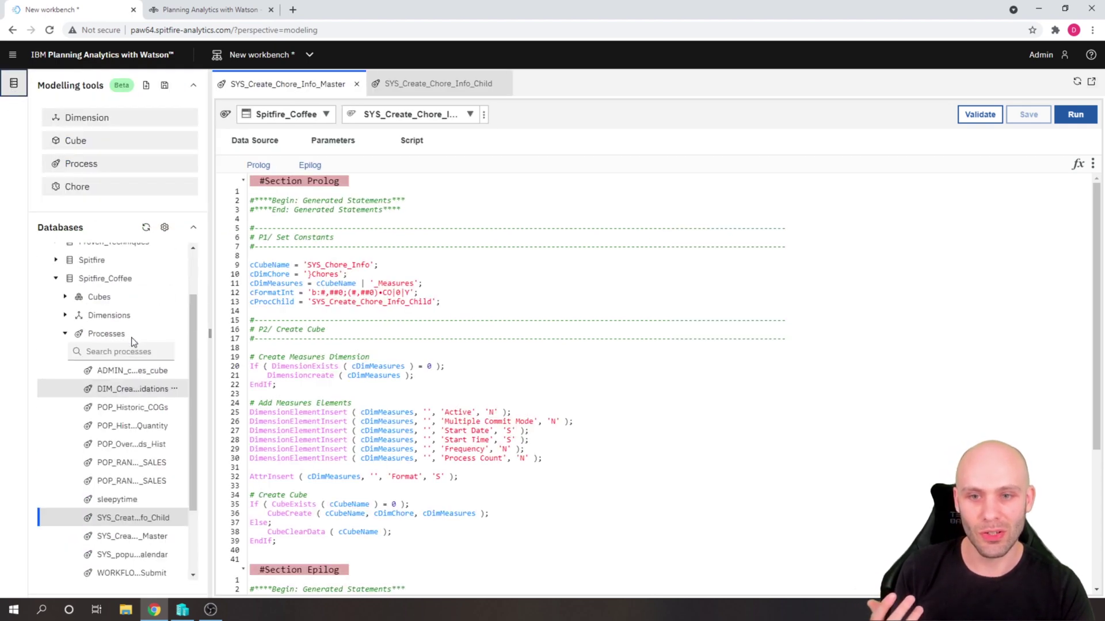
pyautogui.click(65, 306)
pyautogui.scroll(-2, 106, 374)
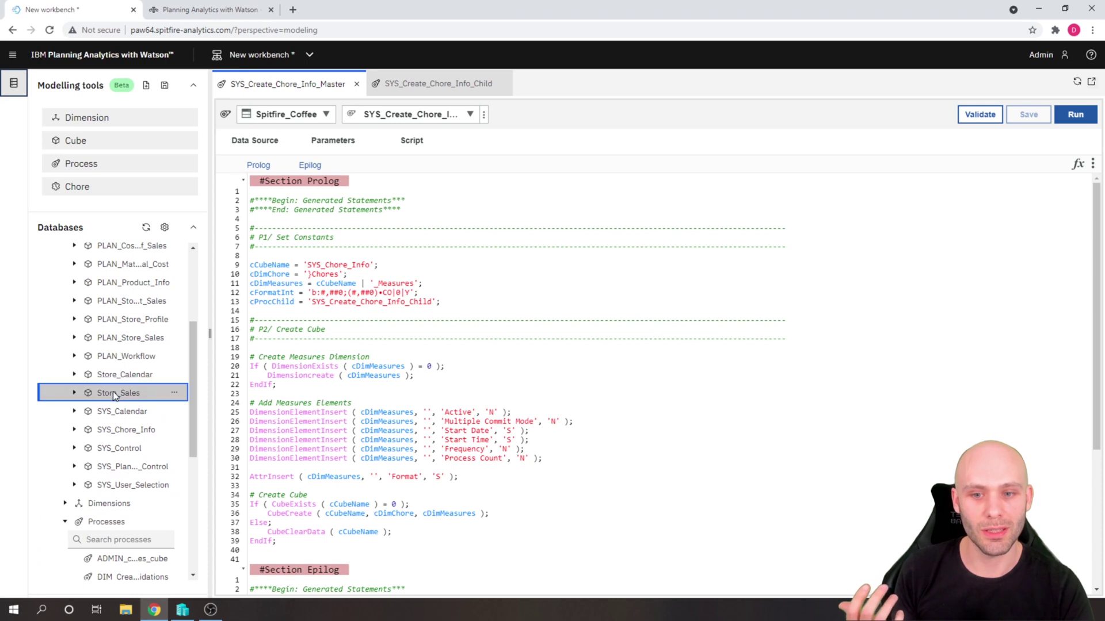
pyautogui.rightClick(112, 391)
# - Reorder Store_Sales dimensions with Time below Store, then cancel without applying
pyautogui.scroll(-1, 152, 521)
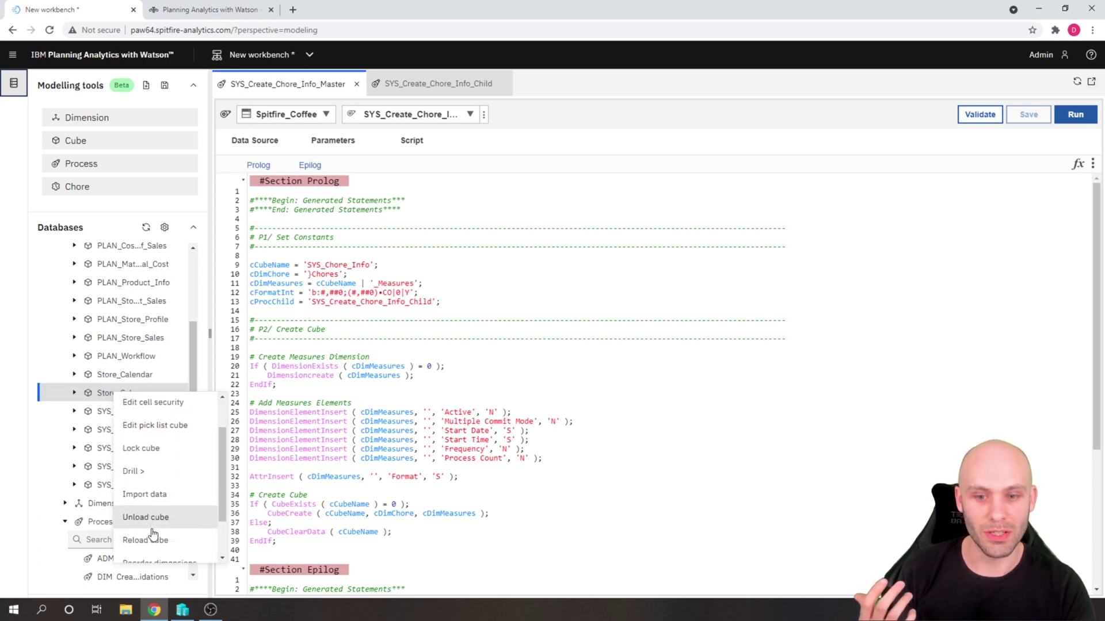
pyautogui.scroll(-1, 158, 538)
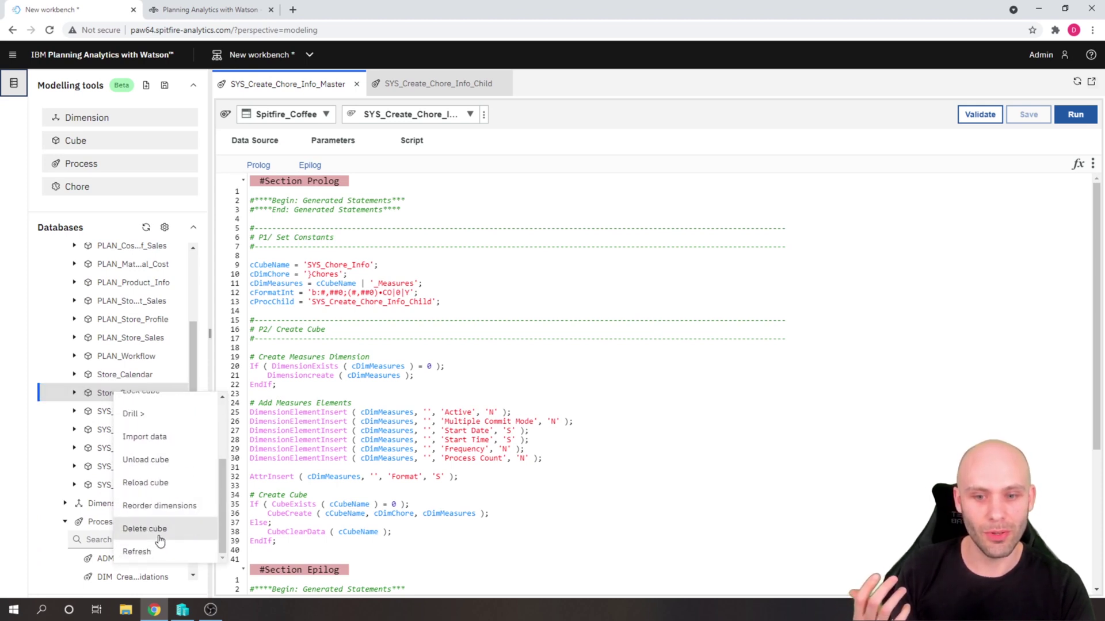
pyautogui.click(159, 506)
pyautogui.click(627, 326)
pyautogui.click(714, 369)
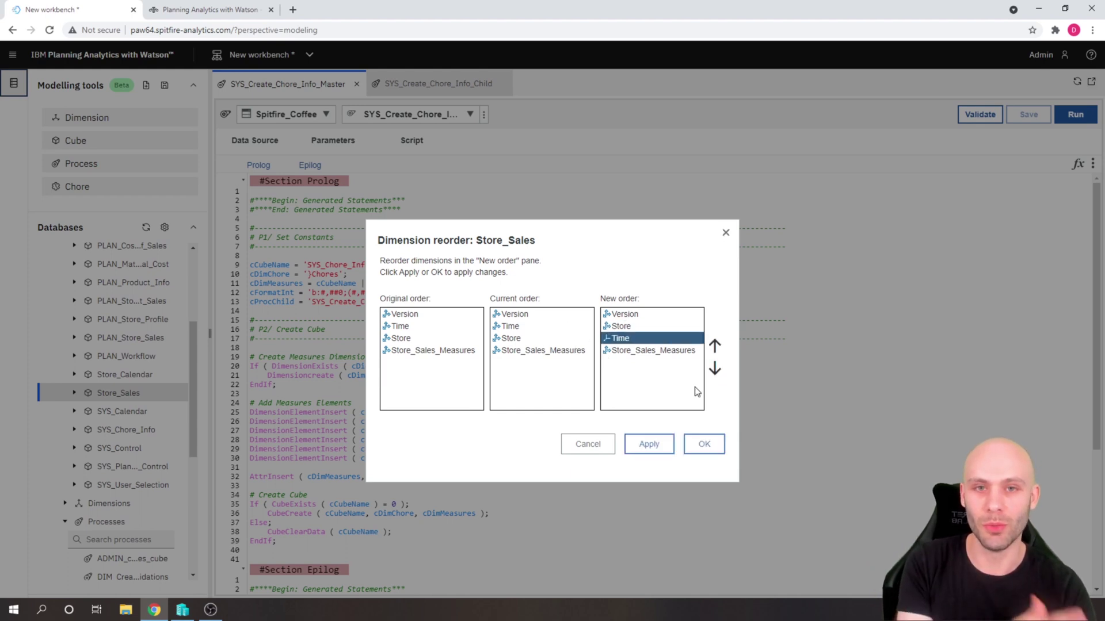
pyautogui.click(578, 442)
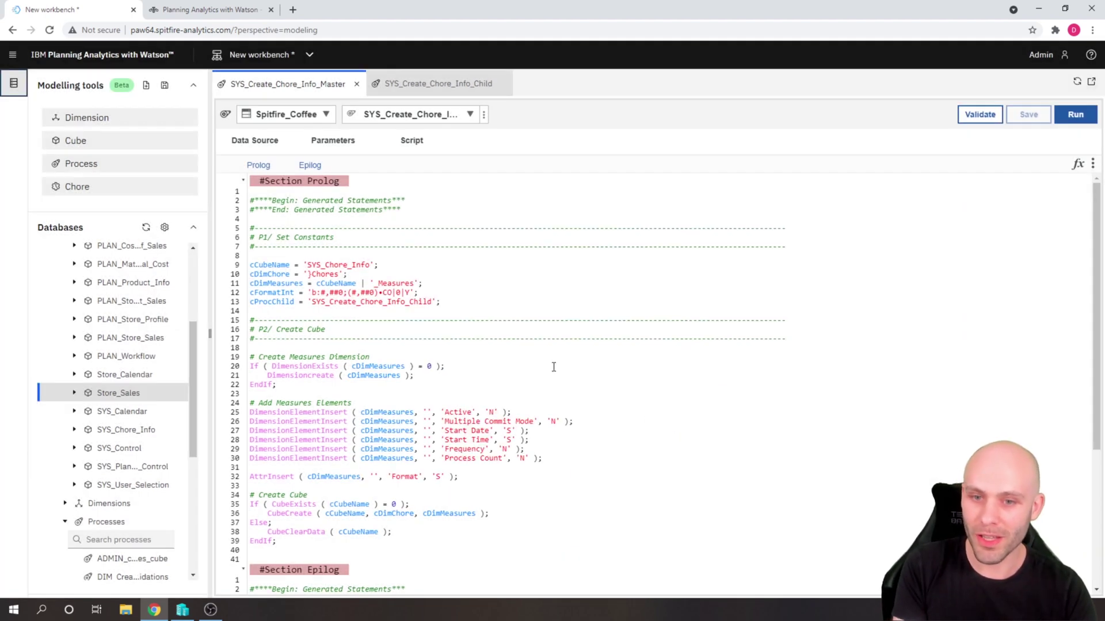